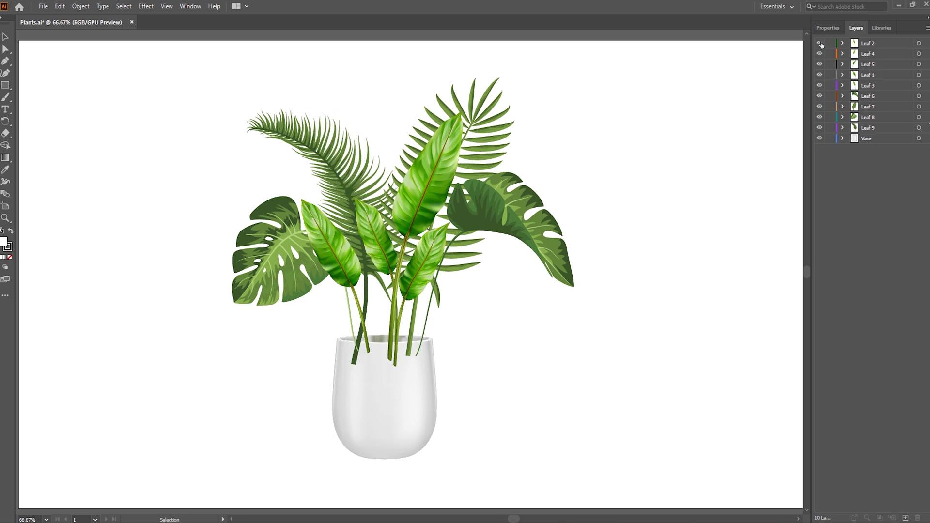
Step: Hide the plant's leaf layers in Illustrator, then show the Vase layer again
mouse_move(821, 43)
left_mouse_down()
mouse_move(820, 139)
mouse_move(820, 43)
left_mouse_up()
left_click(820, 138)
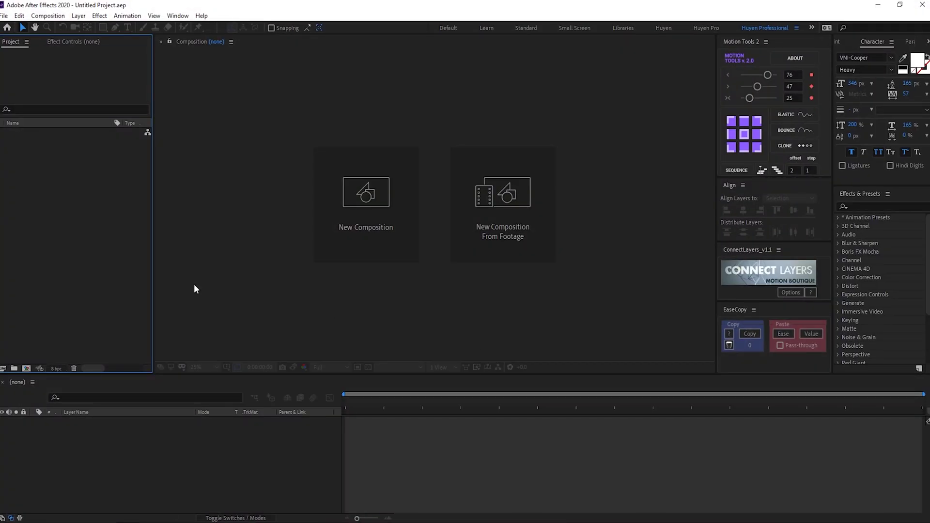
Step: Import Plants.ai into After Effects as Composition – Retain Layer Sizes
key("ctrl+i")
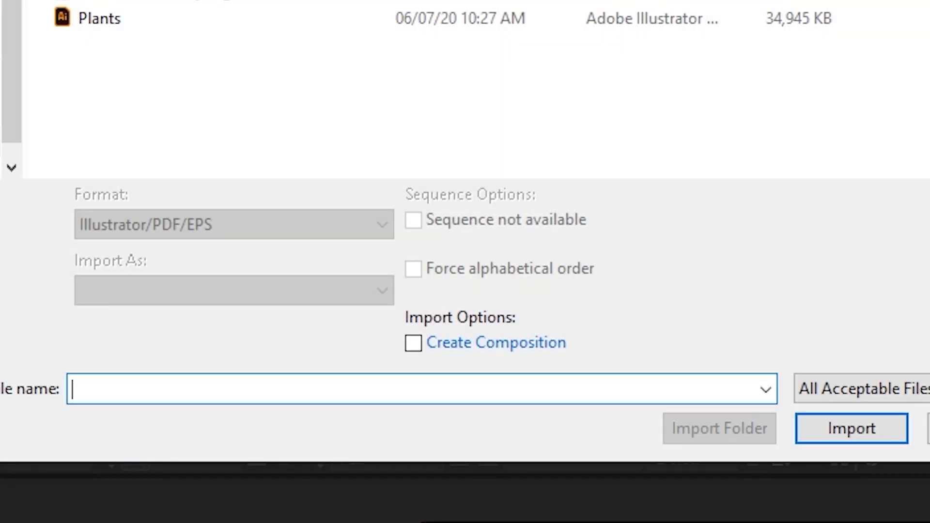
left_click(109, 26)
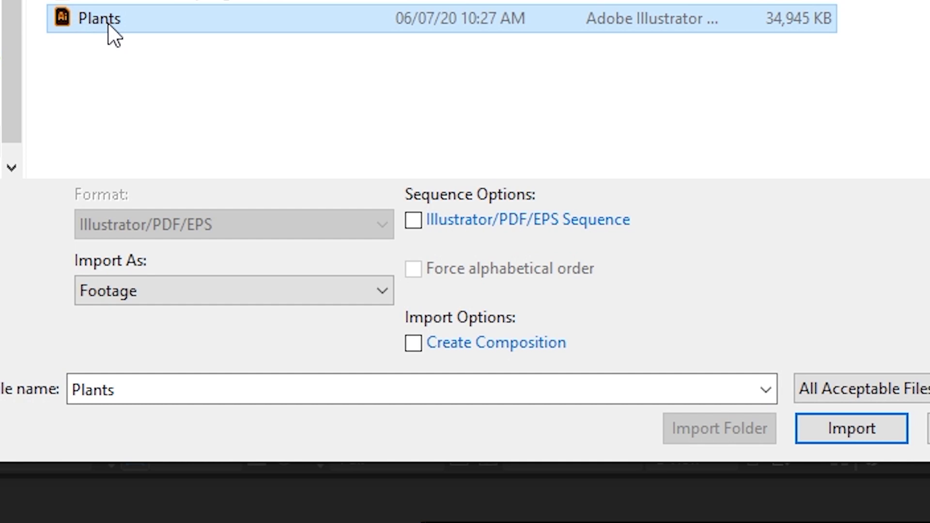
left_click(180, 294)
left_click(171, 331)
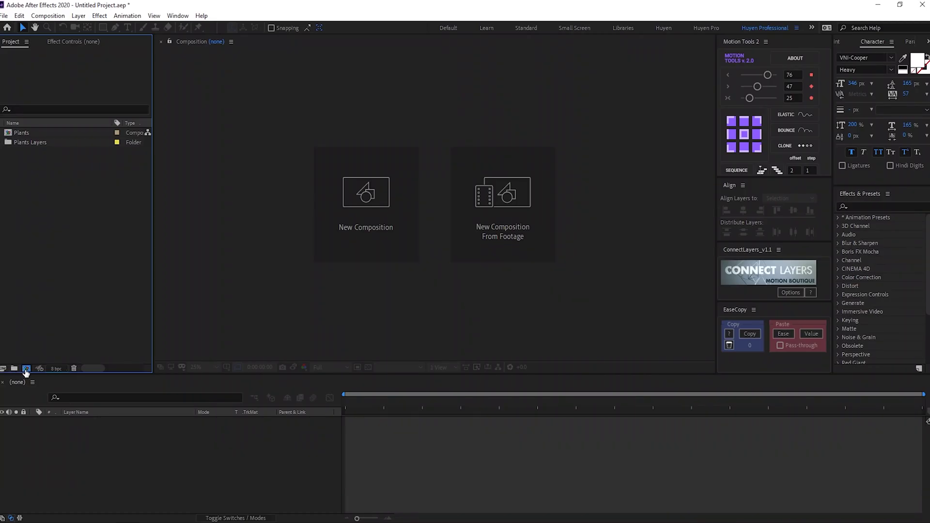
left_click(25, 369)
type("Plants Animation")
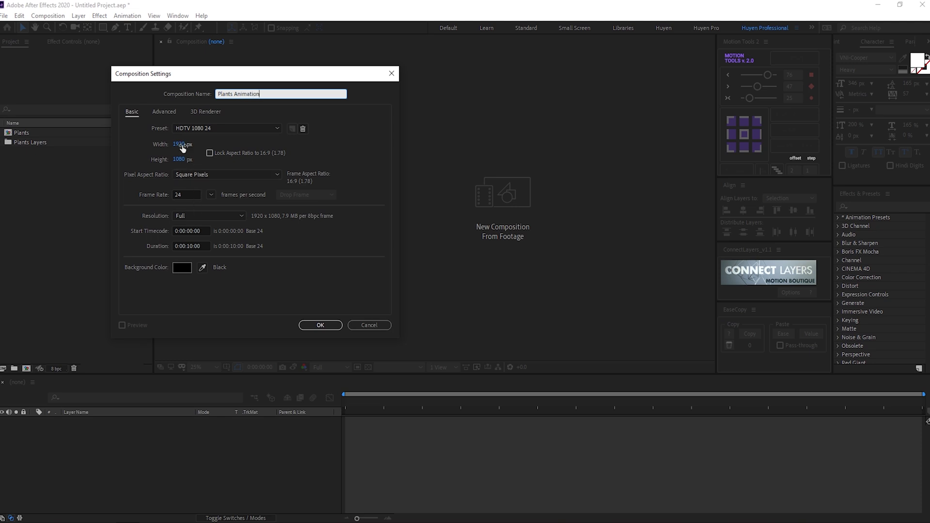
Step: Create the Plants Animation composition at 1920×1080 and 24 fps
left_click(181, 145)
left_click(184, 194)
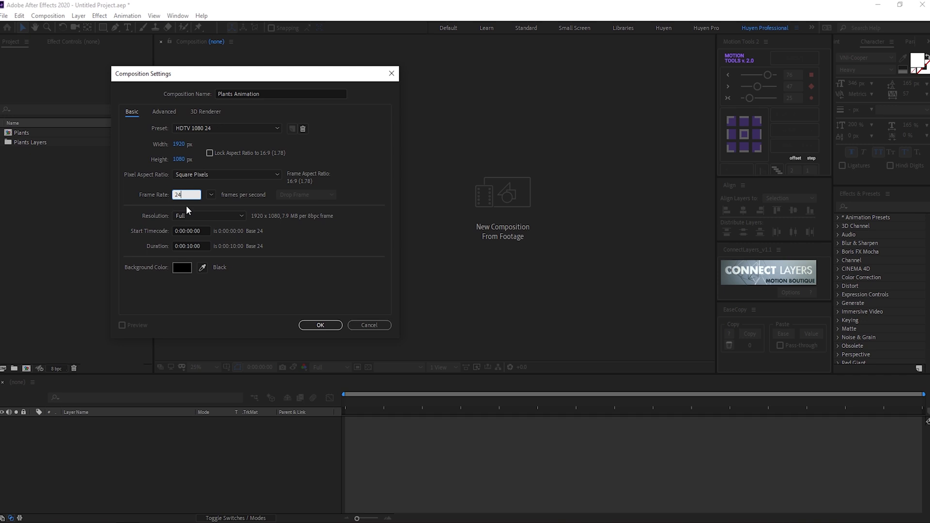
key("Return")
left_click(317, 327)
Step: Add a new solid layer named BG to the composition
right_click(233, 442)
mouse_move(291, 332)
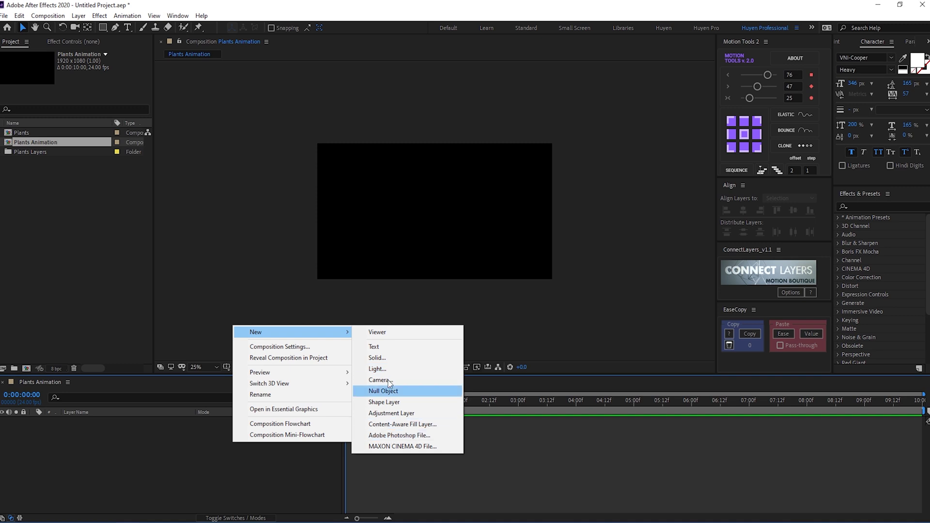
left_click(387, 359)
type("BG")
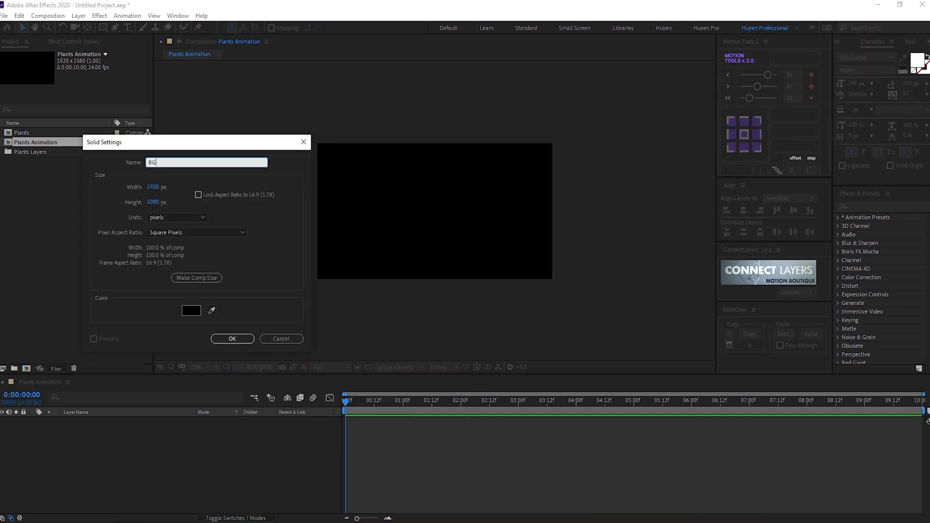
left_click(253, 337)
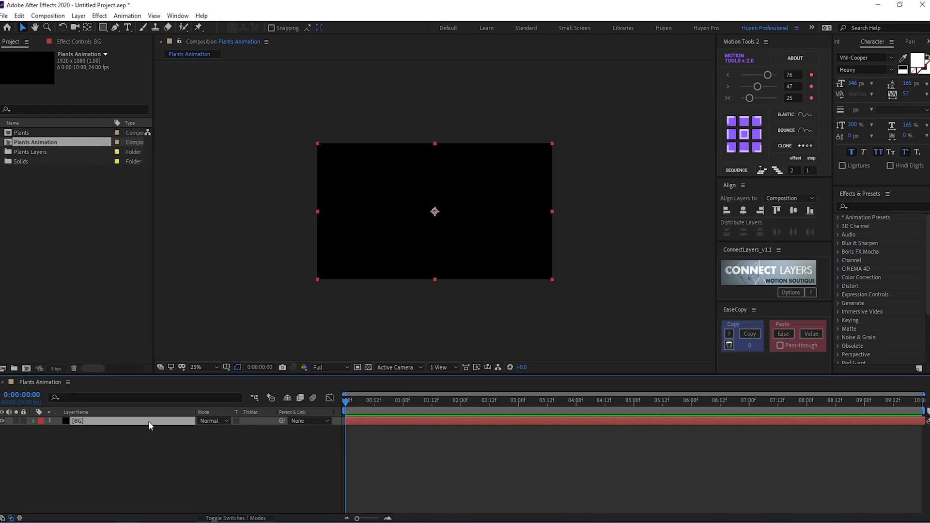
Step: Apply Gradient Ramp to BG with a light cyan (B7F6F5) start colour
key("ctrl+space")
type("gra")
key("Down")
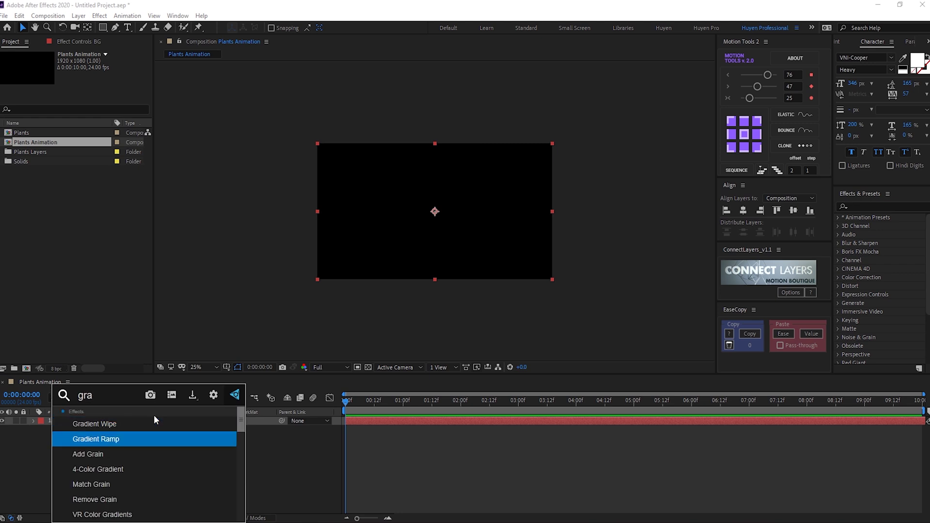
key("Return")
left_click(87, 80)
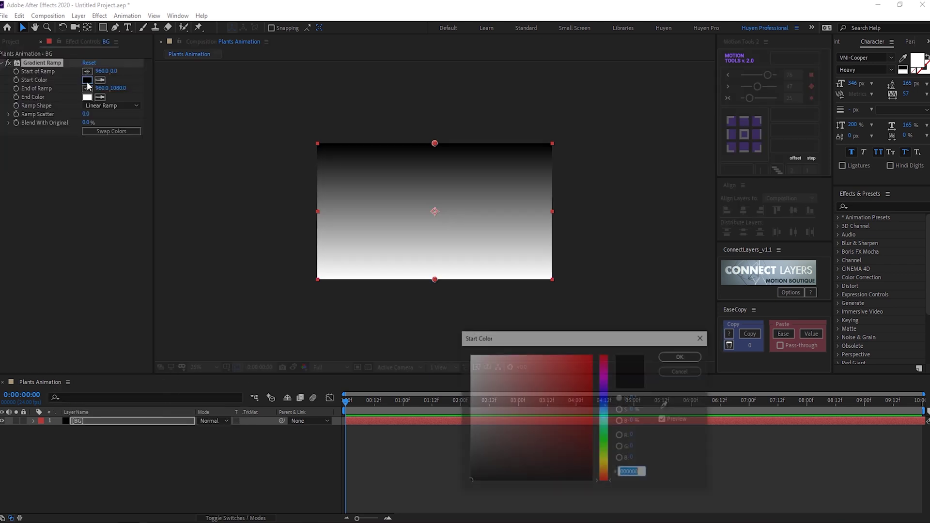
left_click(606, 422)
left_click(499, 359)
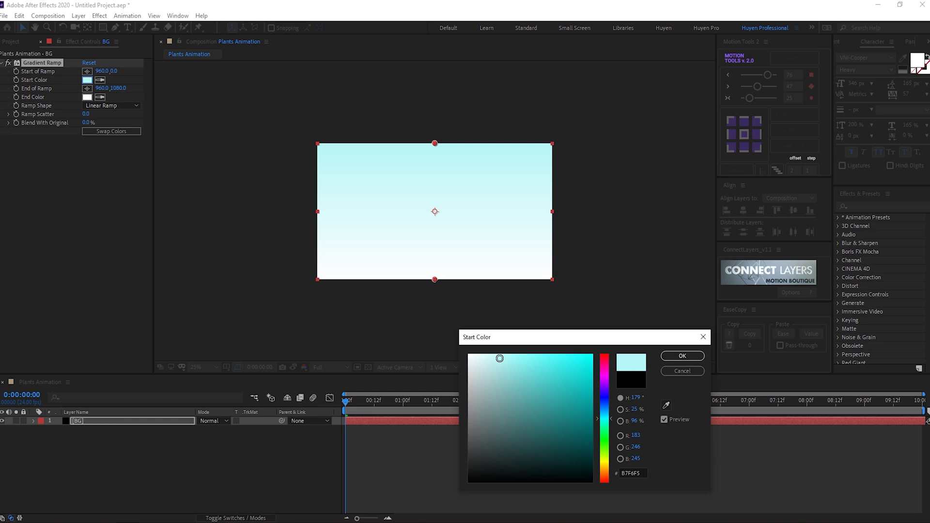
left_click(679, 361)
Step: Set the gradient ramp's end colour to dark green
left_click(88, 97)
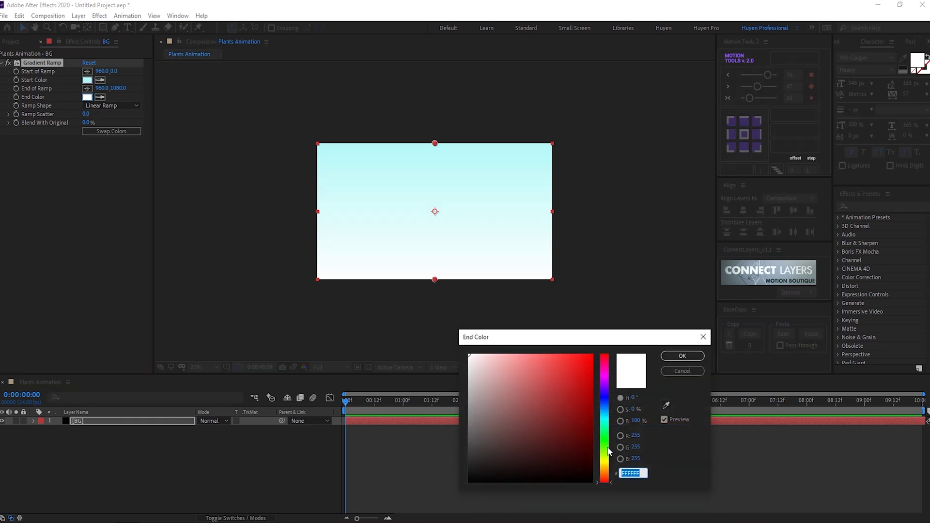
left_click(608, 443)
left_click(567, 437)
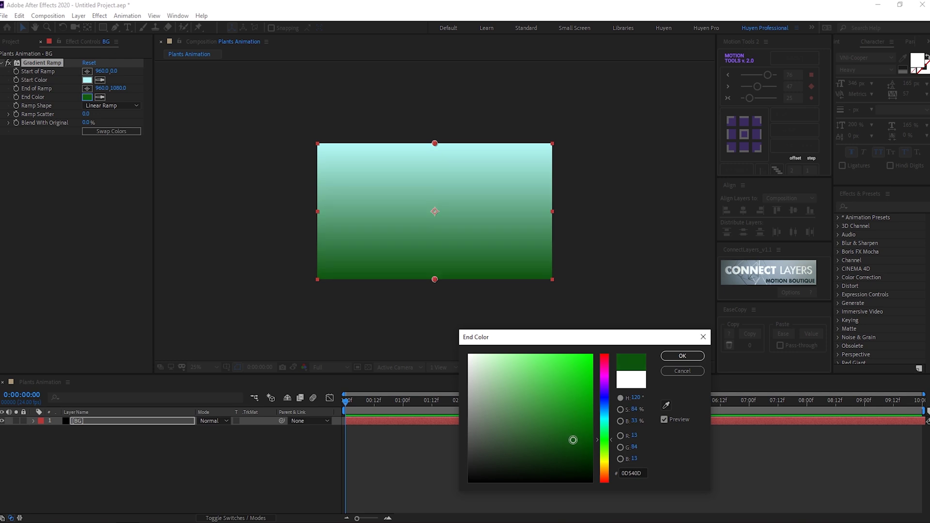
left_click_drag(572, 440, 574, 441)
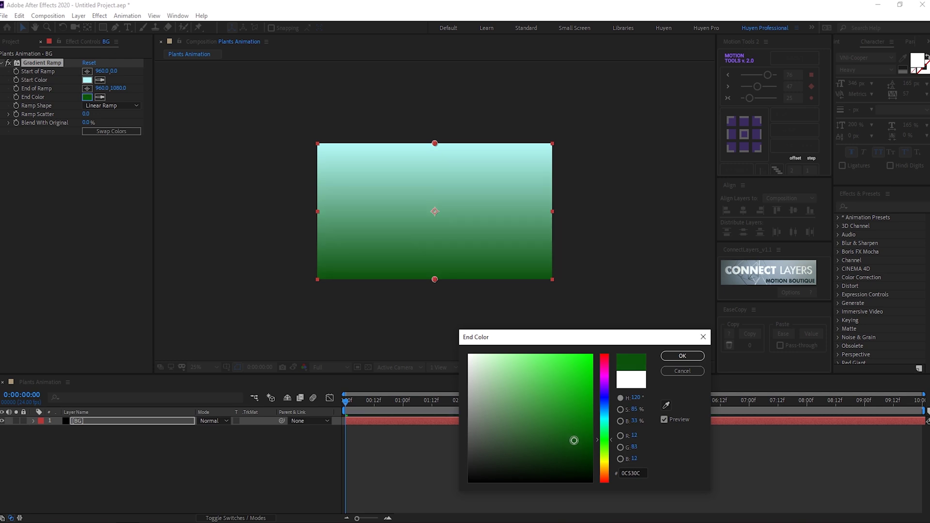
left_click(677, 359)
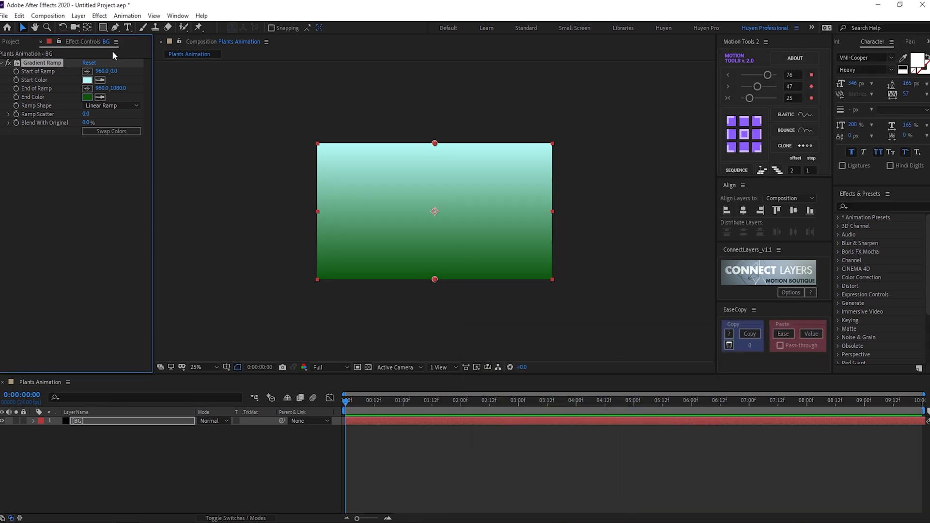
Step: Place the ramp's start point low in the comp, nudged slightly upward
left_click(86, 71)
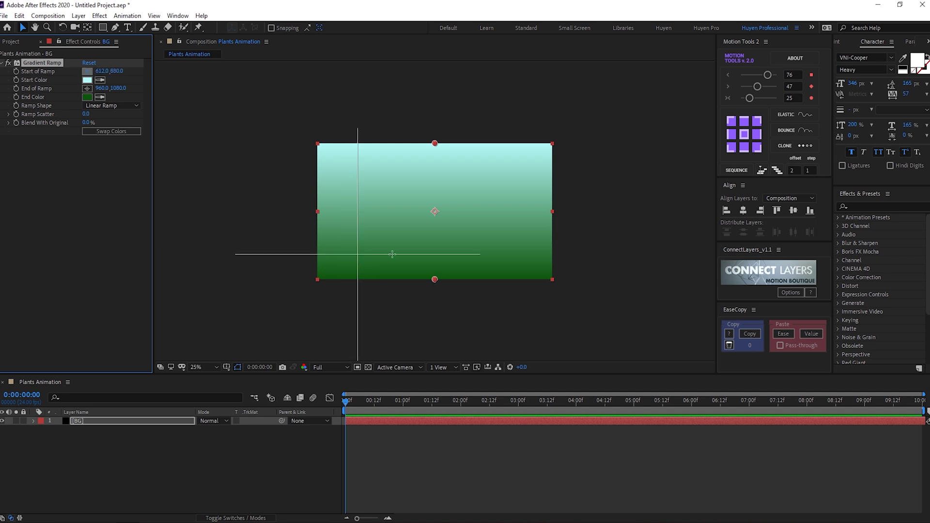
left_click(435, 251)
left_click_drag(435, 250, 434, 249)
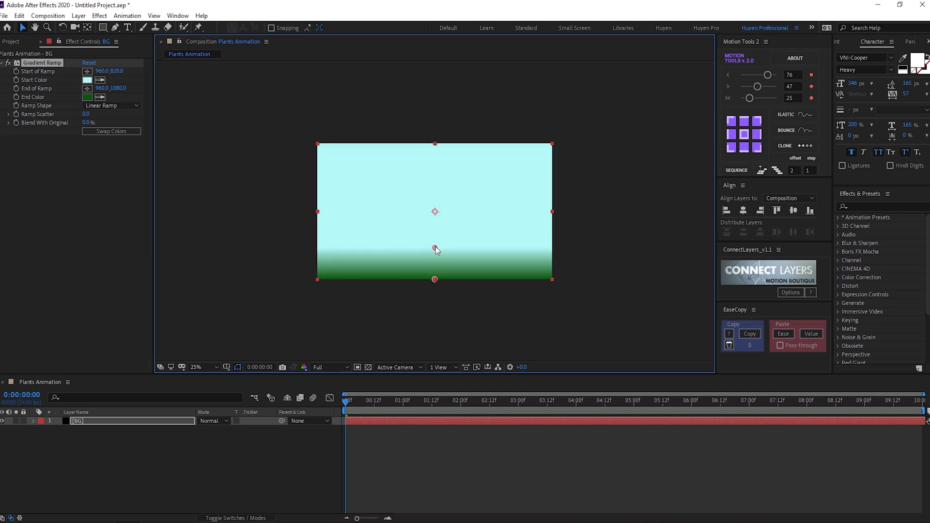
Step: Add the Plants composition to the Plants Animation timeline above BG
left_click(11, 41)
left_click(34, 142)
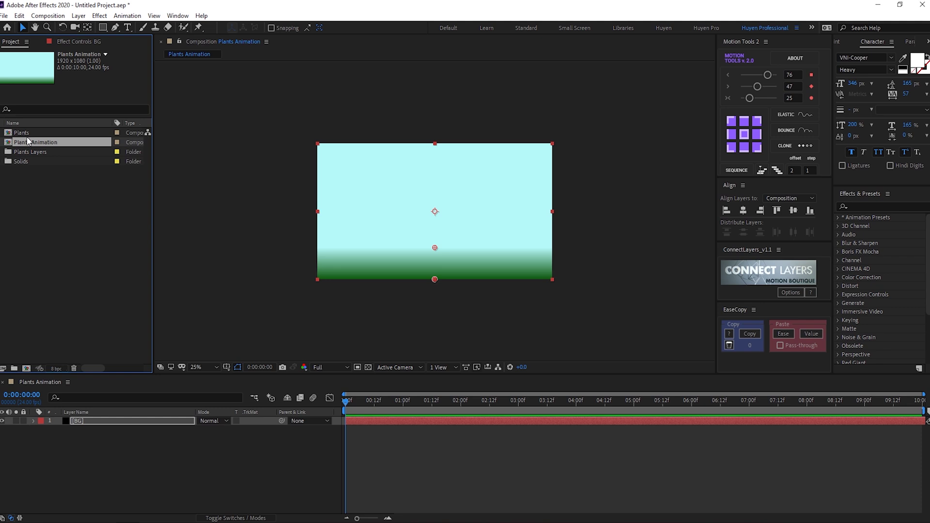
left_click_drag(32, 135, 76, 423)
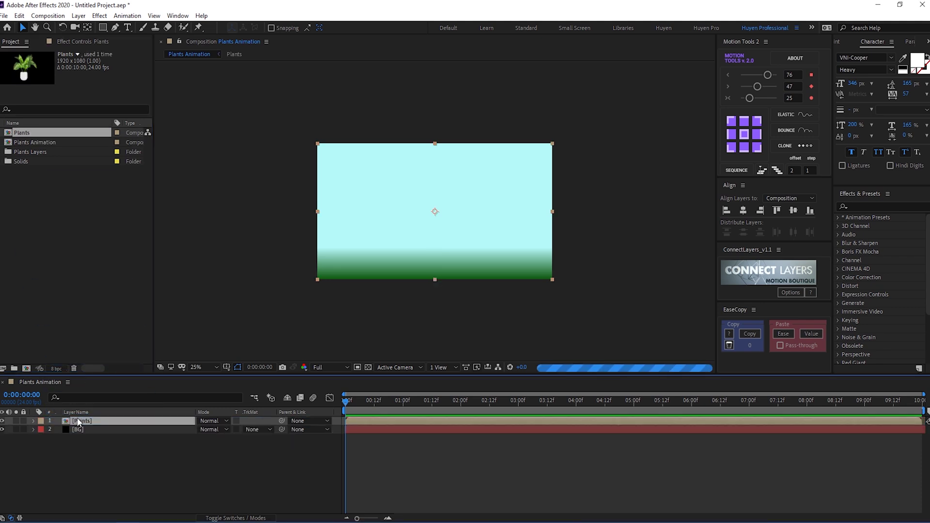
Step: Show Title/Action Safe guides and nudge the Plants layer slightly right
left_click(226, 366)
left_click(240, 379)
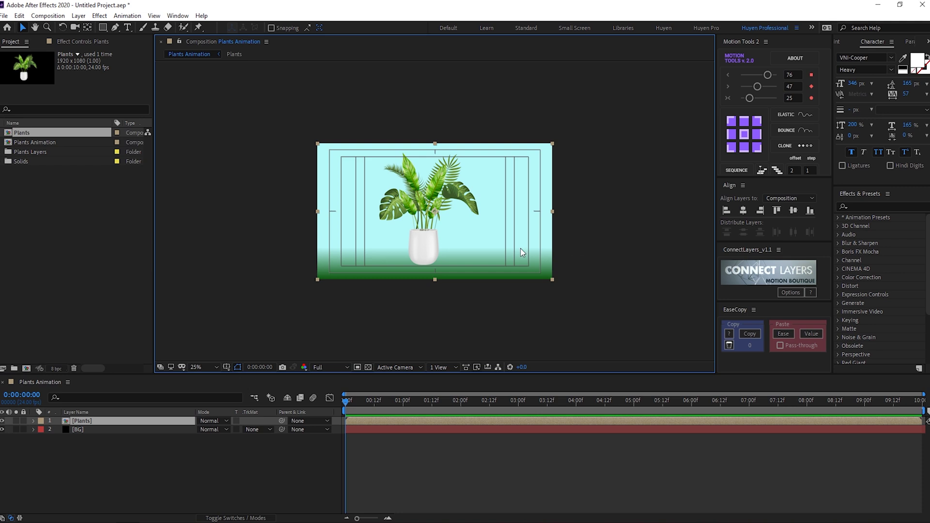
left_click(223, 395)
key("shift+Right")
key("shift+Right")
key("shift+Right")
key("shift+Right")
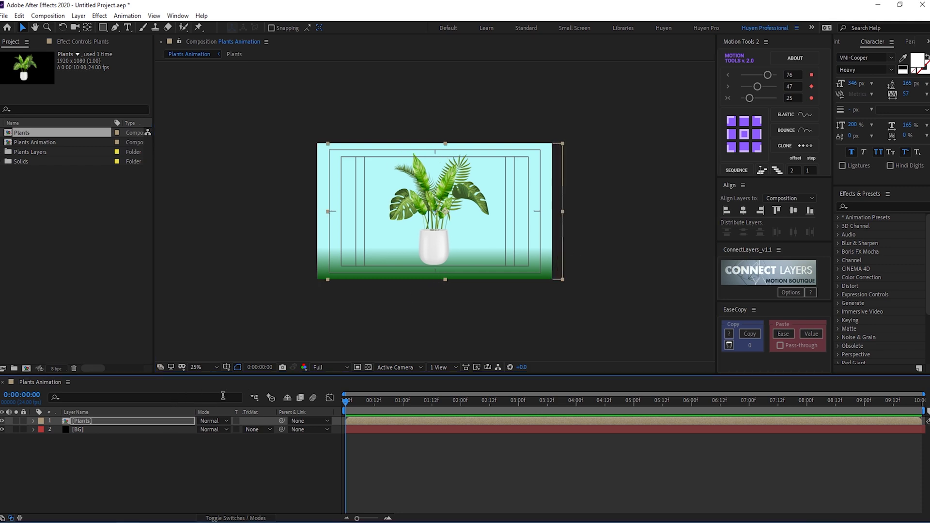
key("shift+Right")
key("shift+Right")
Step: Move the Plants layer's anchor point to the bottom of the vase
left_click(87, 27)
left_click_drag(445, 211, 437, 268)
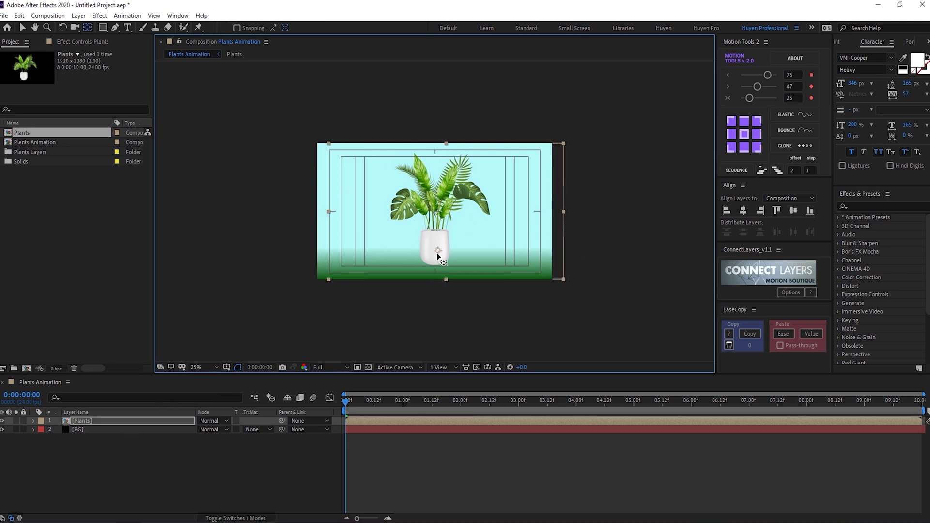
left_click(129, 419)
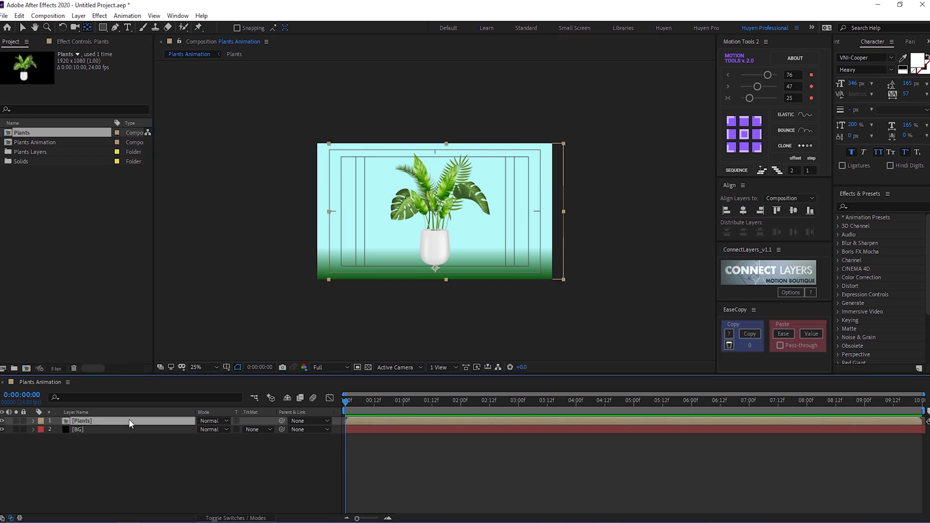
Step: Inside the Plants precomp, solo Leaf 2 and move its pivot to the stem base
double_click(129, 420)
scroll(427, 307, "up", 2)
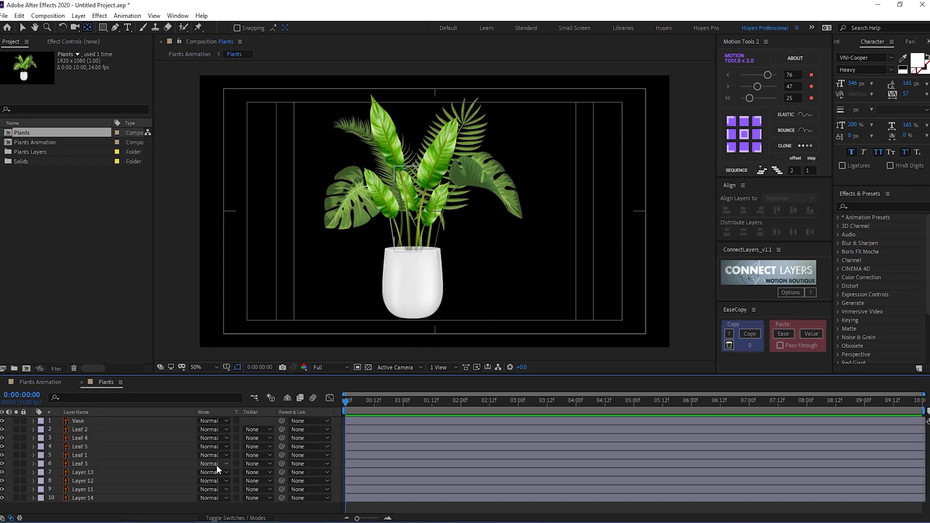
left_click(131, 498)
left_click(101, 429, "shift")
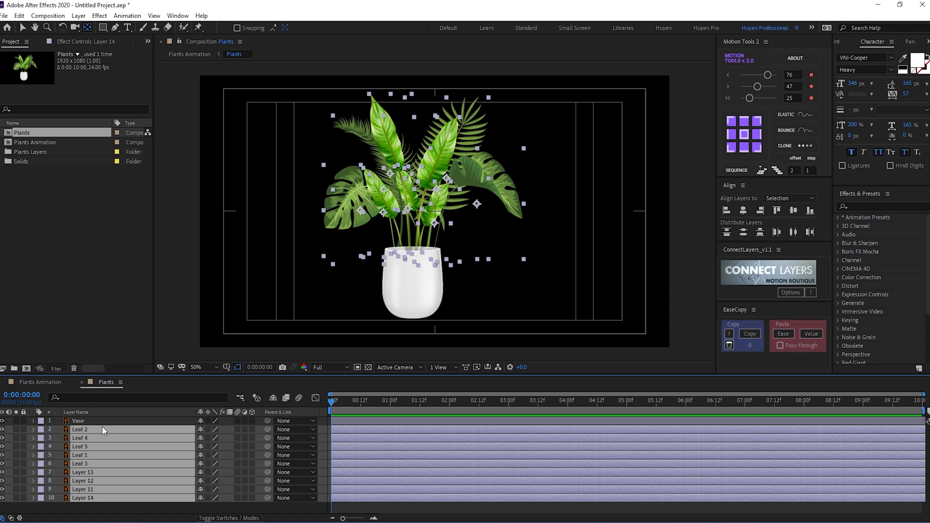
left_click(116, 421, "shift")
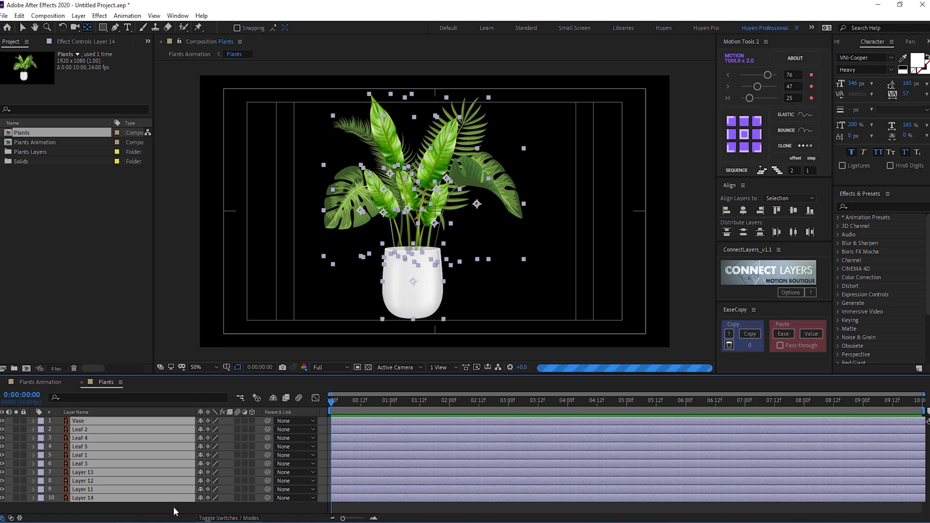
left_click(174, 506)
left_click(97, 429)
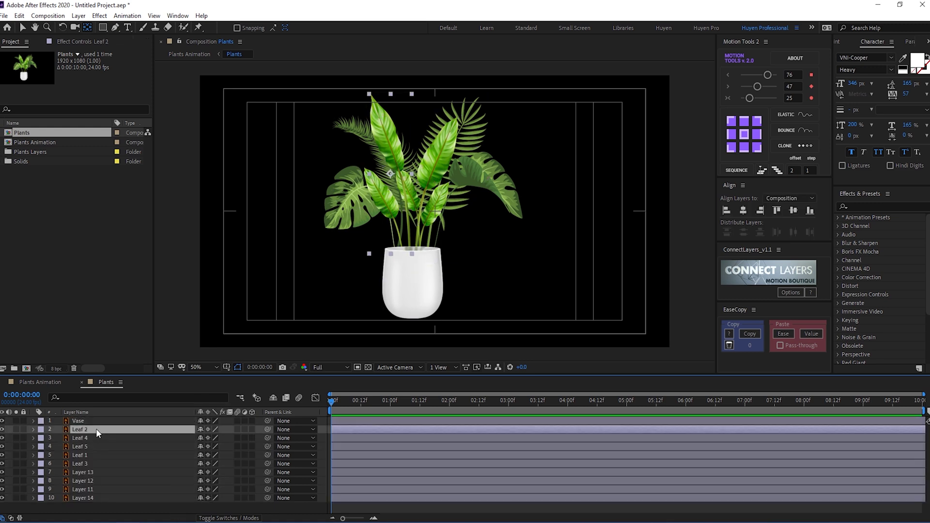
left_click(16, 430)
left_click(91, 27)
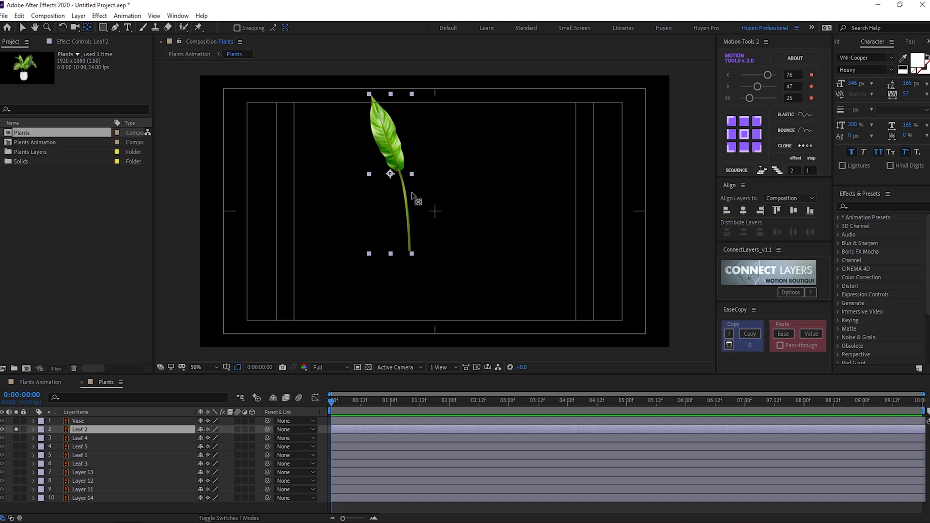
left_click_drag(390, 174, 413, 253)
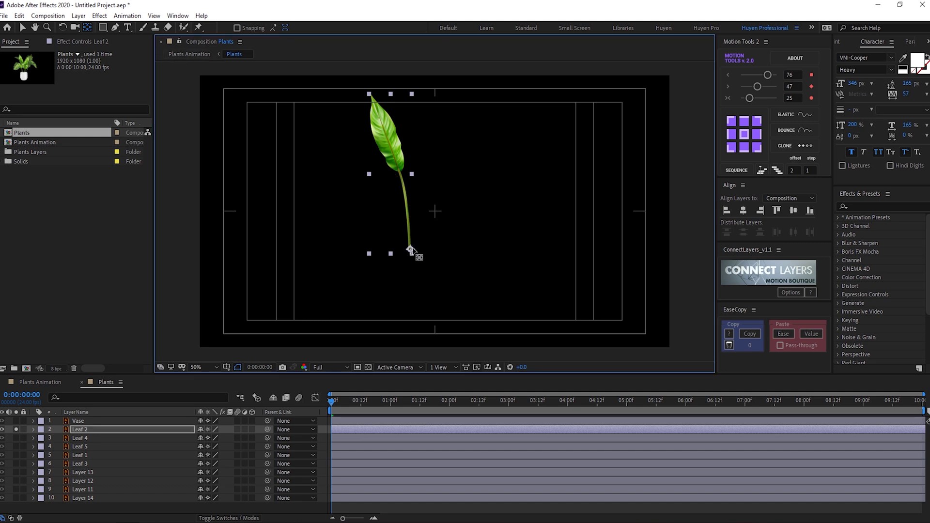
Step: Move the pivots of Leaf 4, Leaf 5 and Leaf 1 to their stem bases
left_click(15, 429)
key("ctrl+Down")
left_click_drag(439, 198, 416, 264)
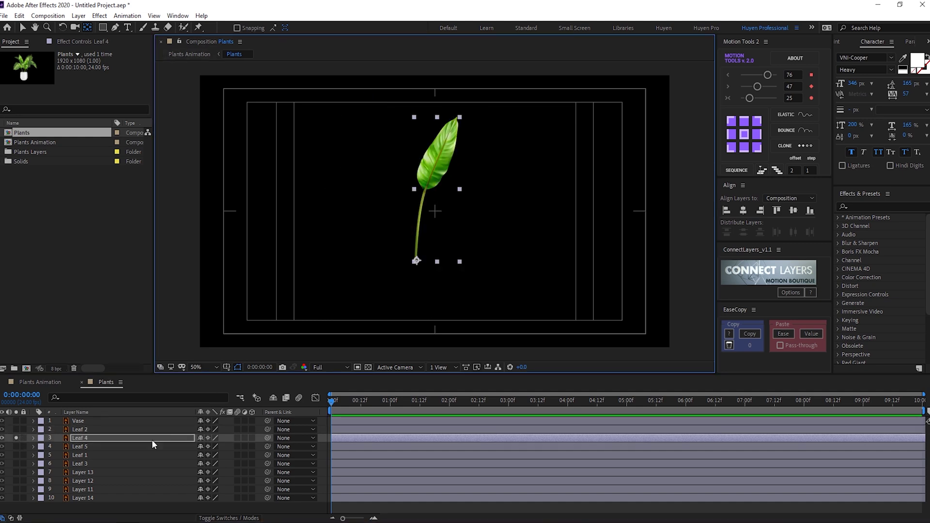
left_click(16, 438)
key("ctrl+Down")
left_click_drag(434, 223, 419, 268)
key("ctrl+Down")
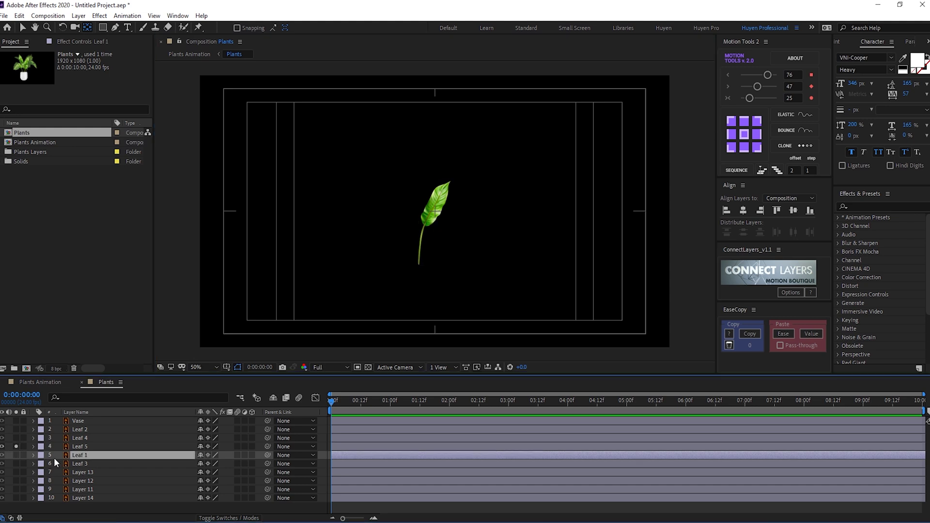
left_click(16, 446)
left_click(16, 455)
left_click_drag(383, 212, 405, 257)
Step: Move the pivots of Leaf 3, Layer 13 and Layer 12 to their stem bases
left_click(16, 464)
key("ctrl+Down")
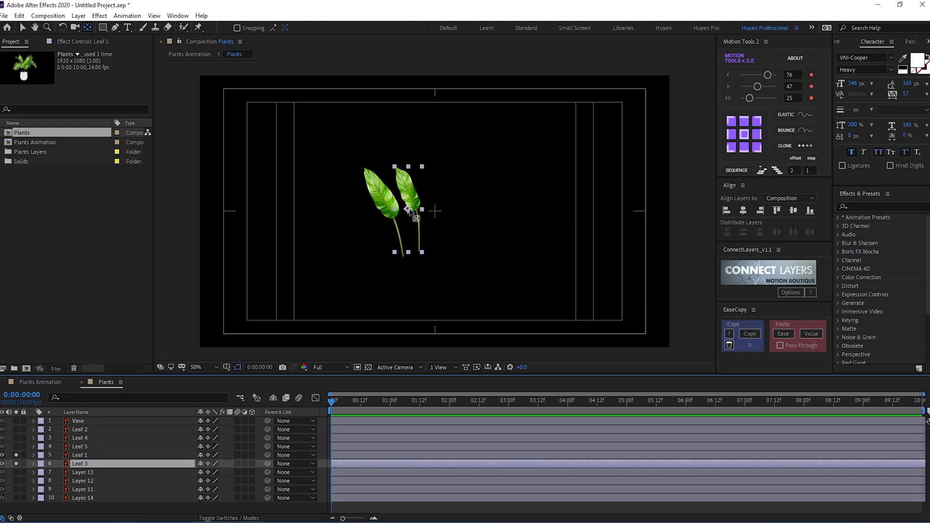
left_click_drag(409, 210, 419, 253)
key("ctrl+Down")
left_click(16, 473)
left_click_drag(477, 204, 433, 260)
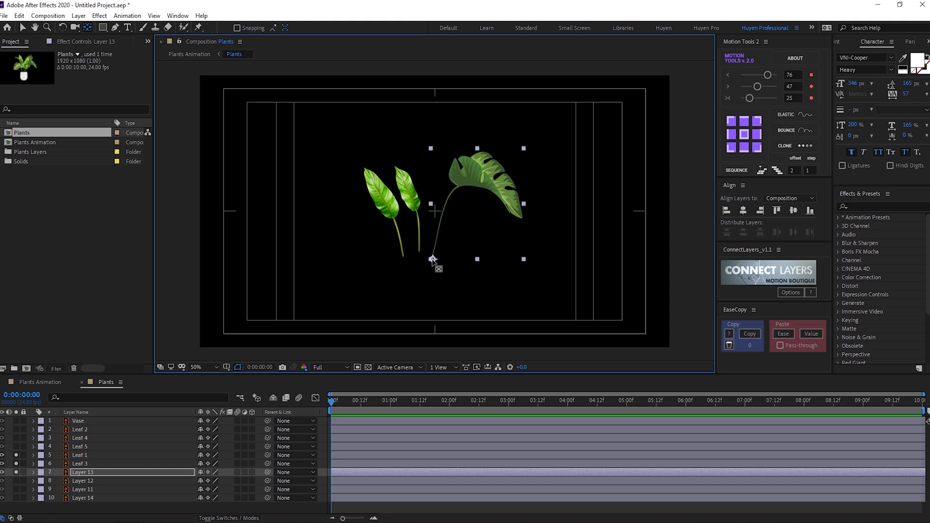
left_click(16, 480)
left_click_drag(444, 178, 431, 264)
left_click_drag(16, 481, 17, 459)
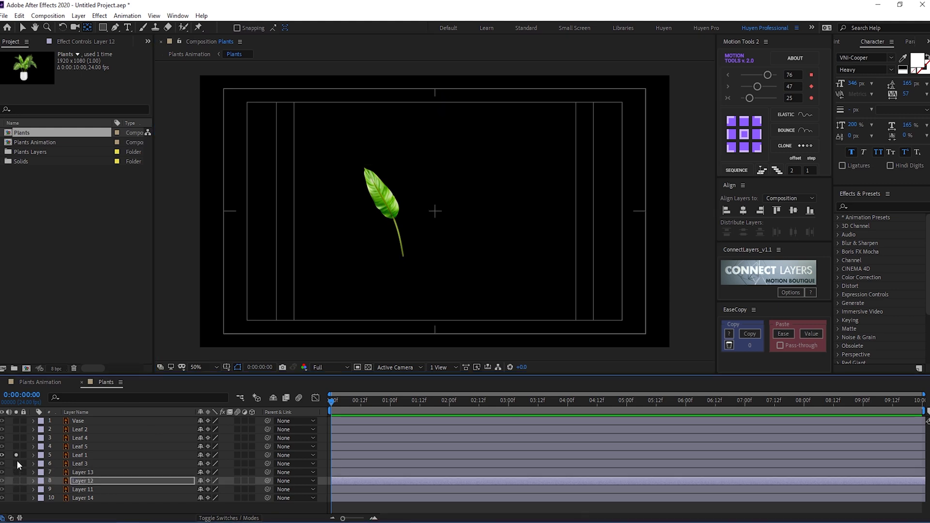
Step: Pivot the Layer 11 monstera and Layer 14 fern at their stems, then move Vase to the bottom
left_click(17, 455)
key("ctrl+Down")
left_click(16, 489)
left_click_drag(359, 210, 396, 262)
left_click(16, 498)
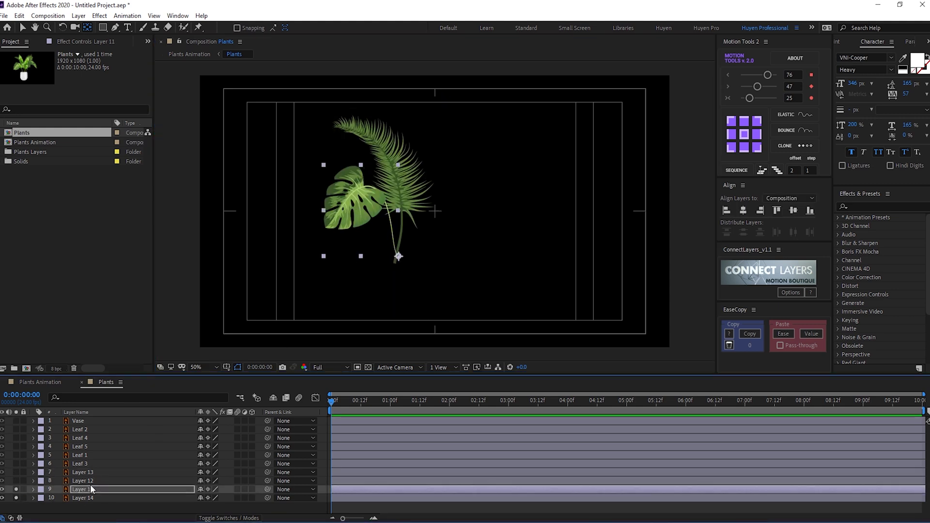
key("ctrl+Down")
left_click_drag(398, 209, 398, 263)
left_click_drag(16, 489, 17, 499)
left_click_drag(91, 422, 85, 509)
Step: Add a wiggle(0.5,5) expression to Leaf 2's Rotation
left_click(102, 422)
key("r")
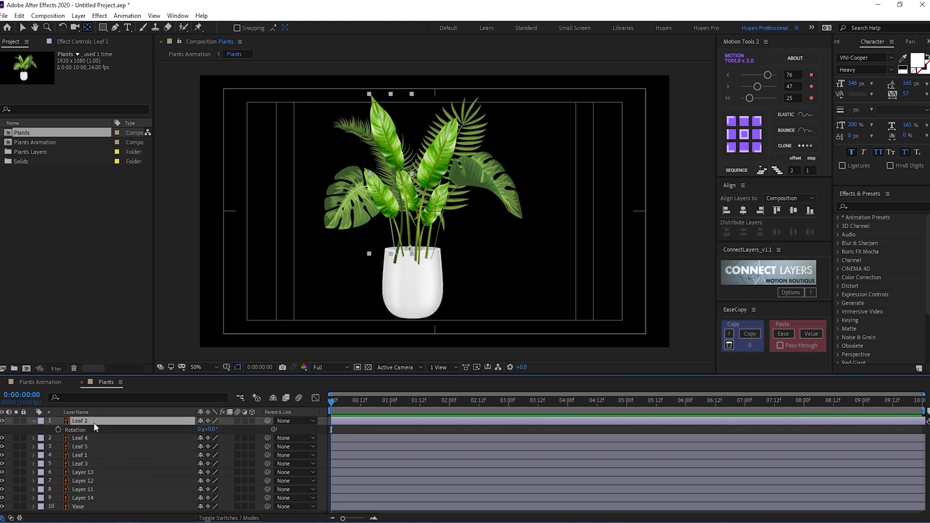
left_click(58, 431, "alt")
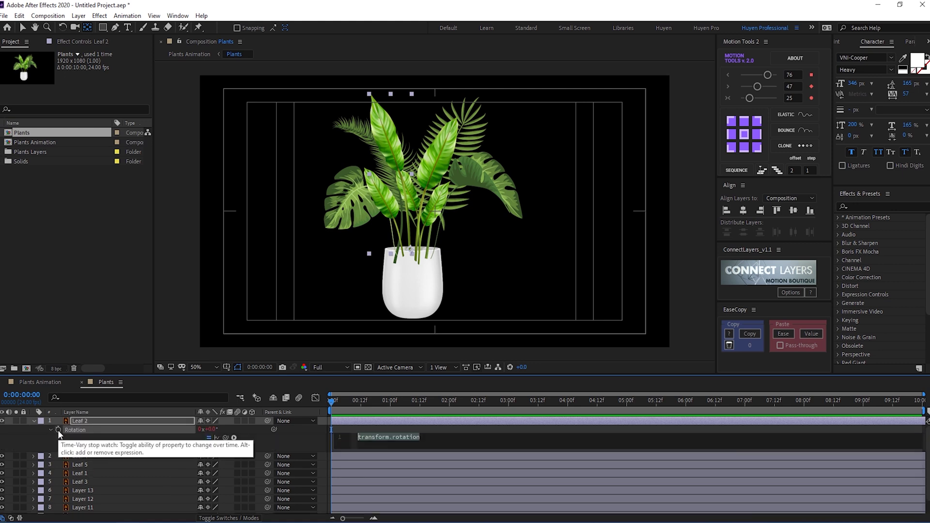
type("wiggle")
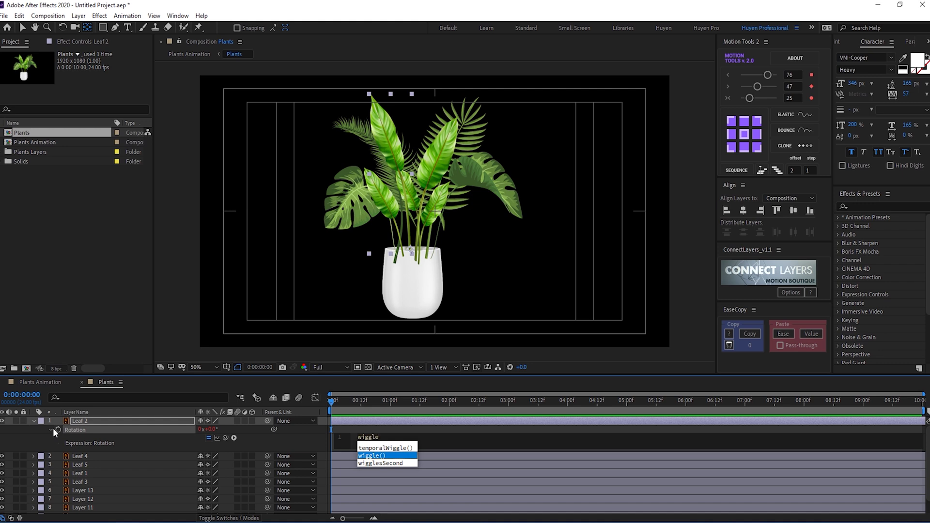
key("Return")
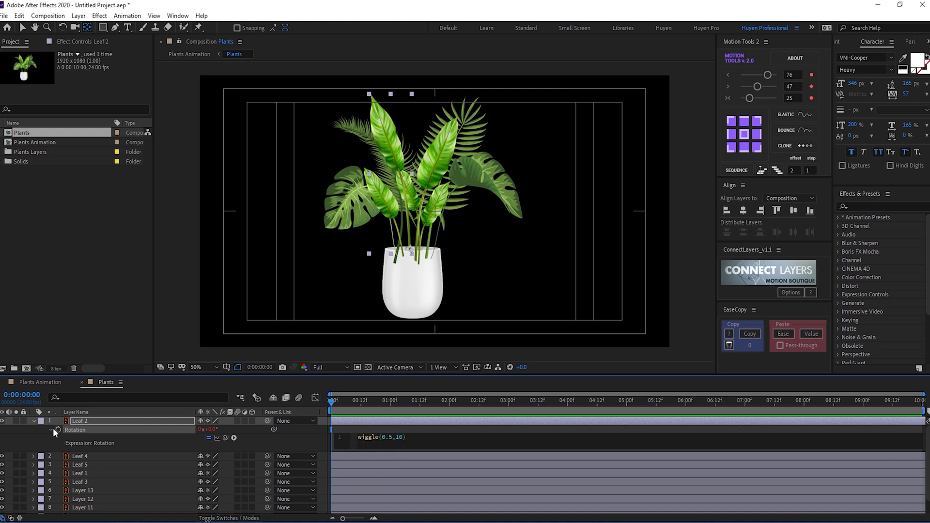
key("KP_Enter")
type("5")
key("KP_Enter")
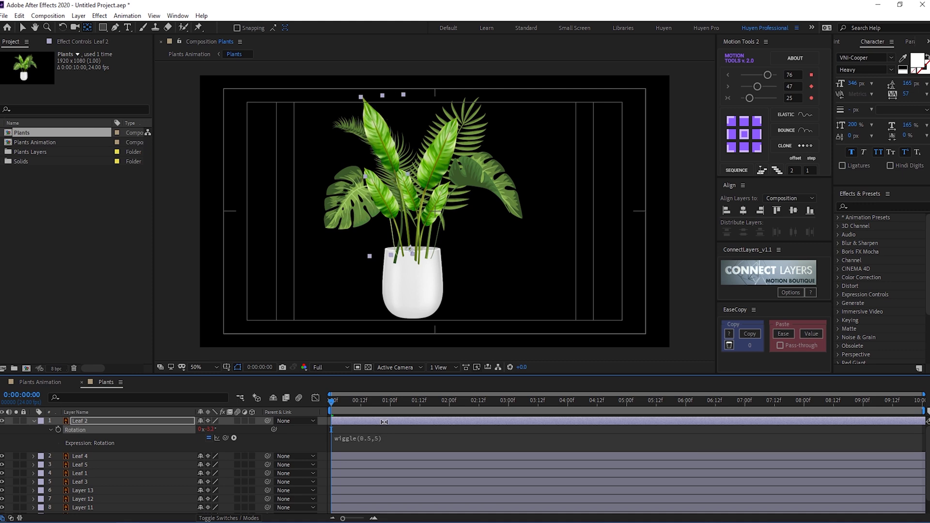
key("space")
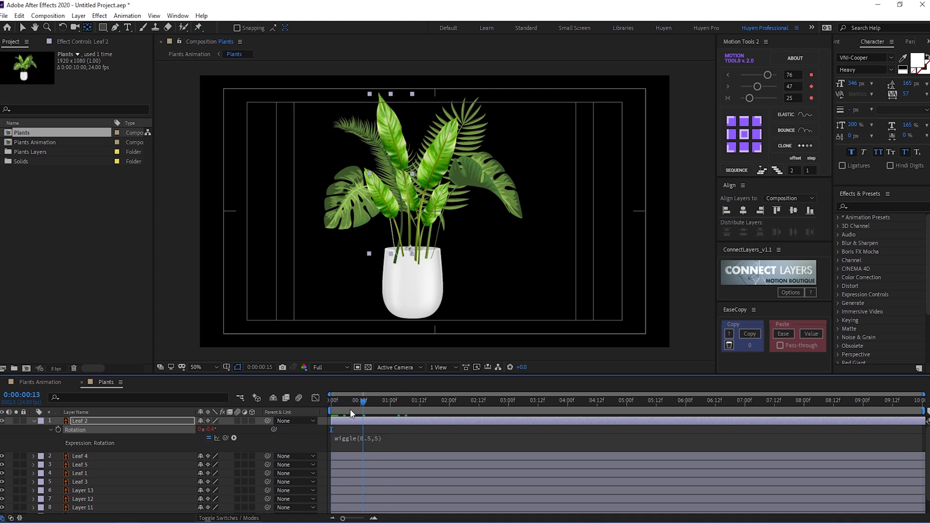
Step: Preview the swaying leaf at Third resolution
key("space")
left_click(326, 366)
left_click(328, 414)
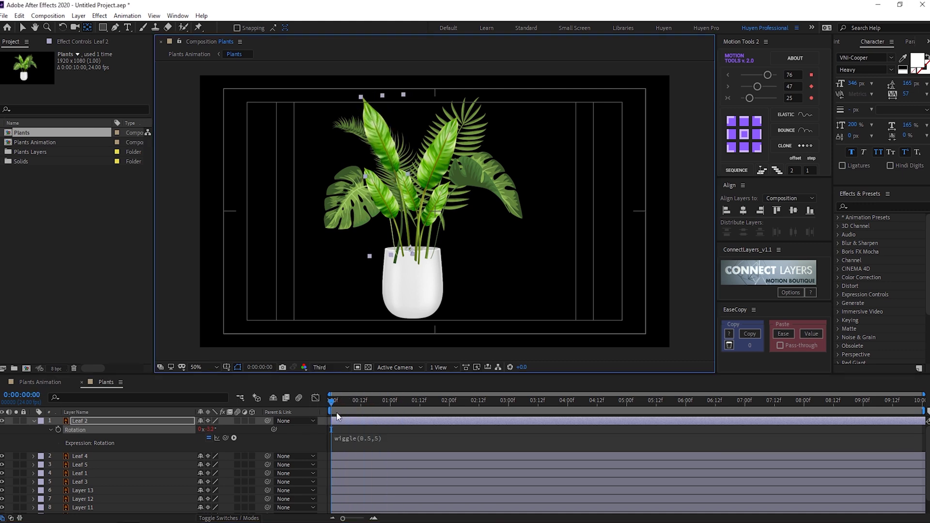
key("space")
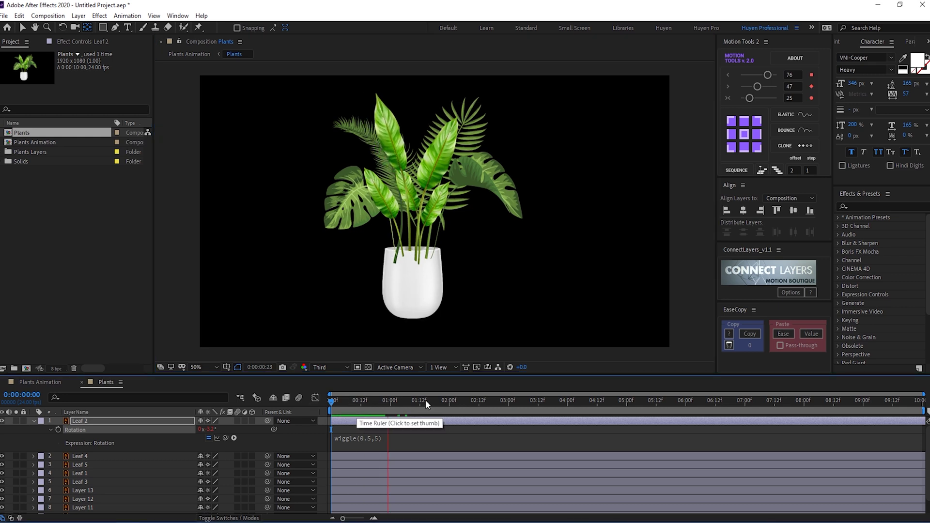
Step: Copy Leaf 2's rotation expression and paste it onto Leaf 4's Rotation
key("space")
right_click(79, 429)
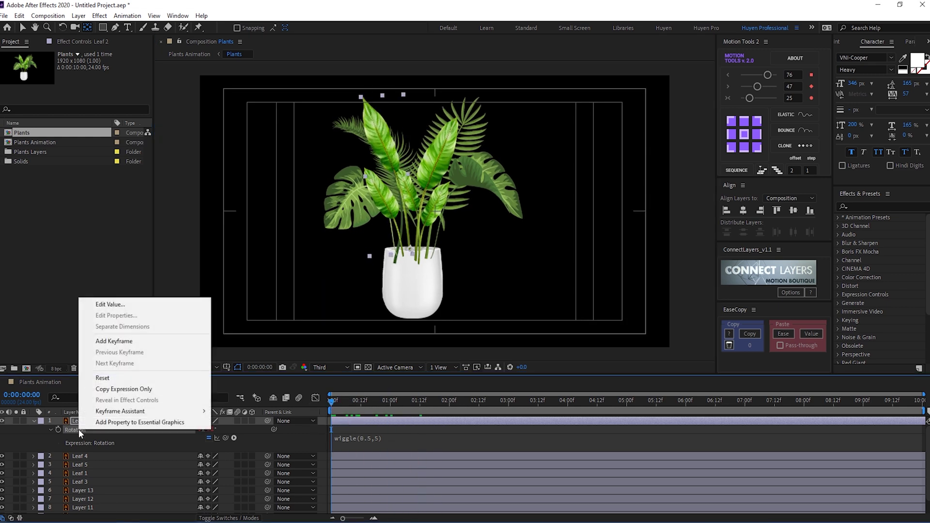
left_click(107, 391)
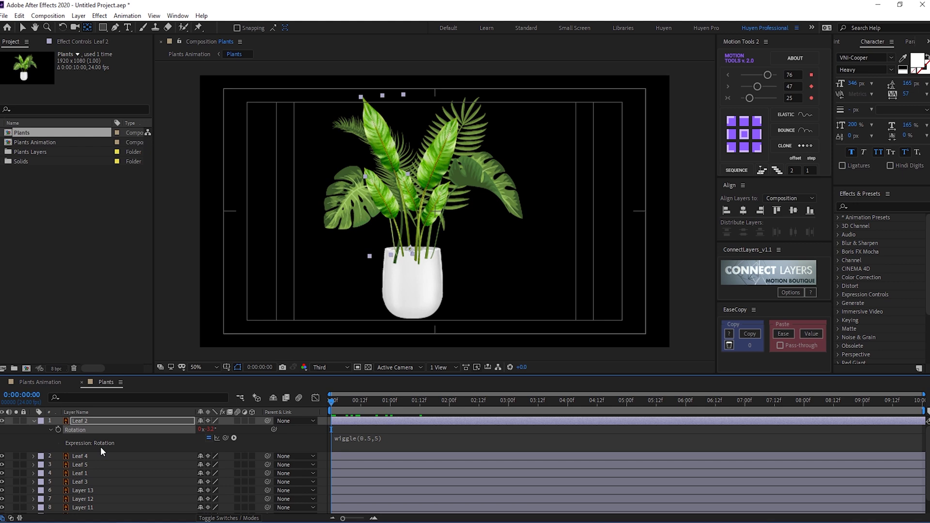
left_click(98, 456)
key("r")
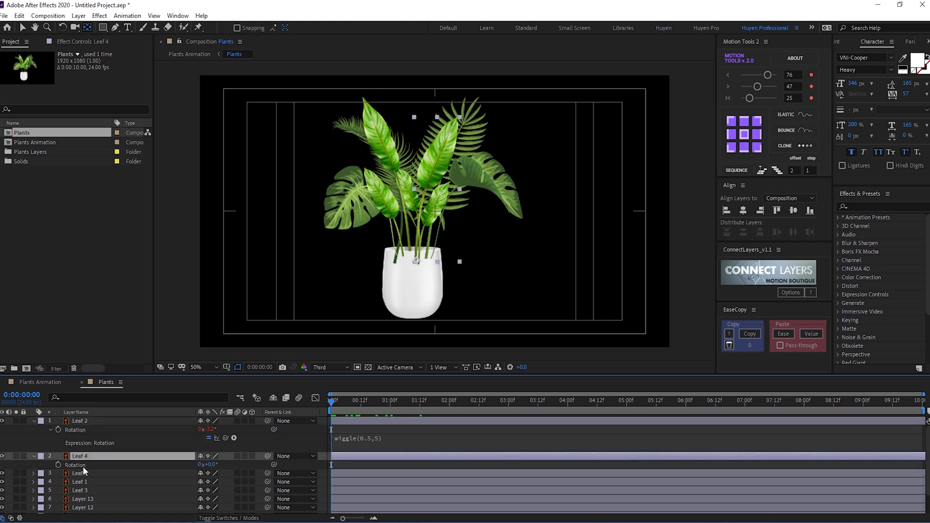
left_click(83, 466)
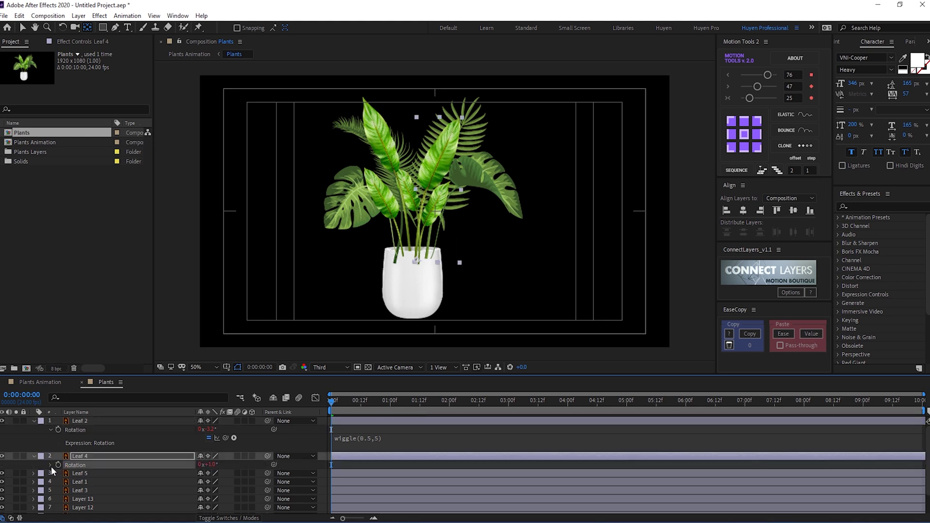
key("ctrl+v")
Step: Paste the wiggle expression onto Leaf 5, Leaf 1 and the remaining leaf layers
left_click(88, 483)
key("ctrl+v")
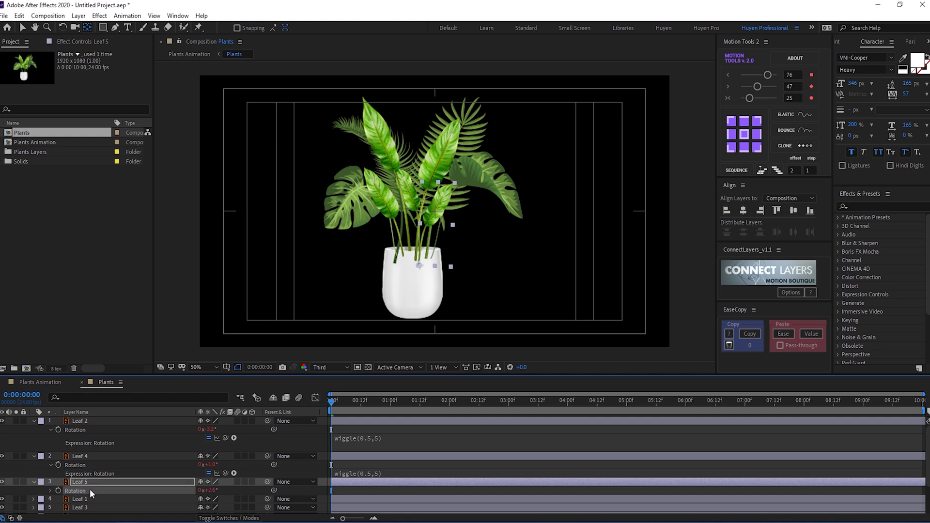
left_click(90, 471)
key("ctrl+v")
key("ctrl+v")
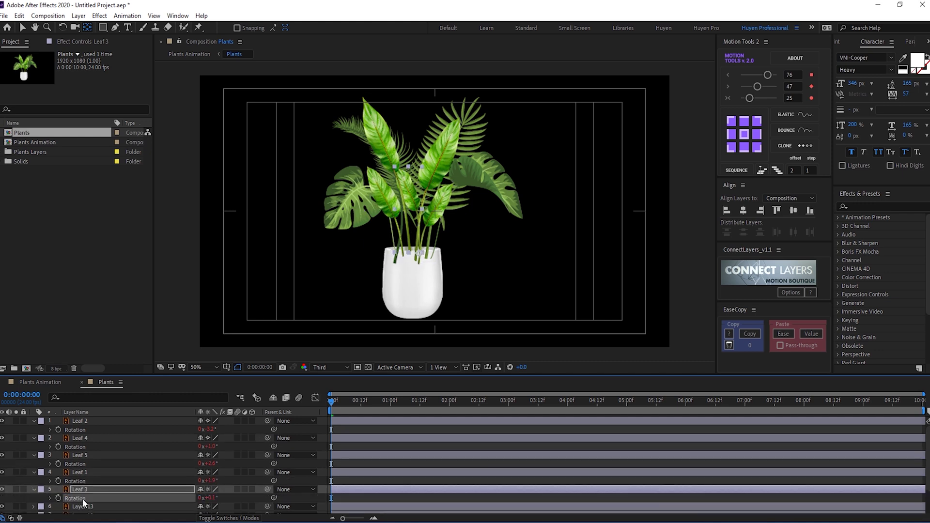
left_click(82, 498)
key("ctrl+v")
key("ctrl+v")
left_click(91, 496)
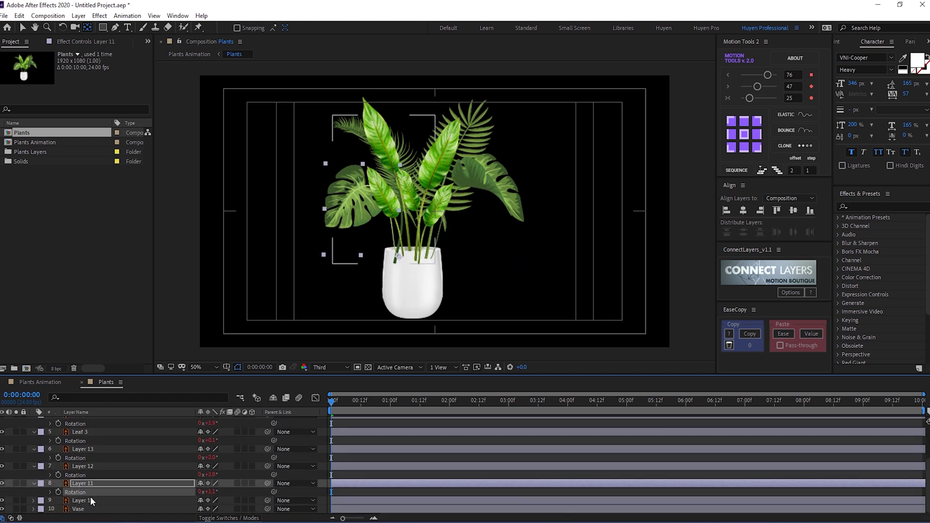
key("ctrl+v")
key("ctrl+v")
left_click(97, 492)
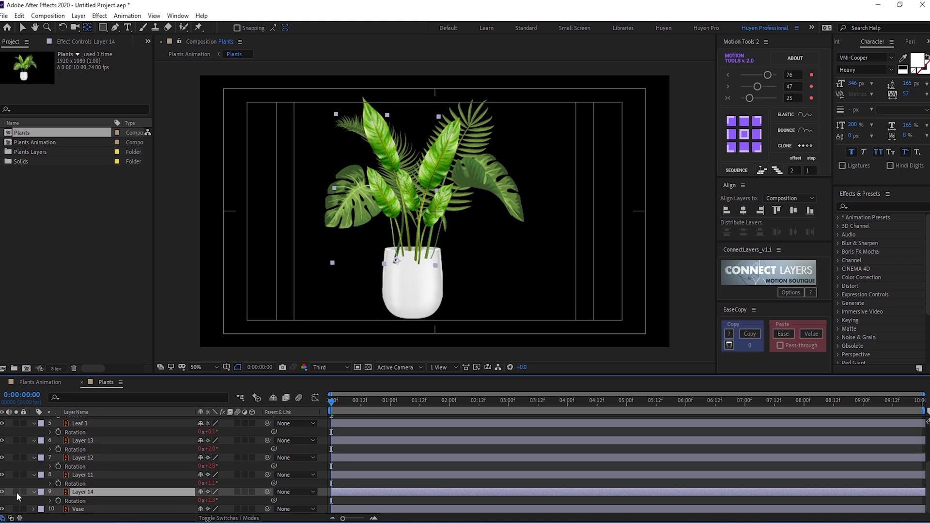
Step: Change Layer 11's rotation expression to wiggle(0.5,8)
left_click(86, 474)
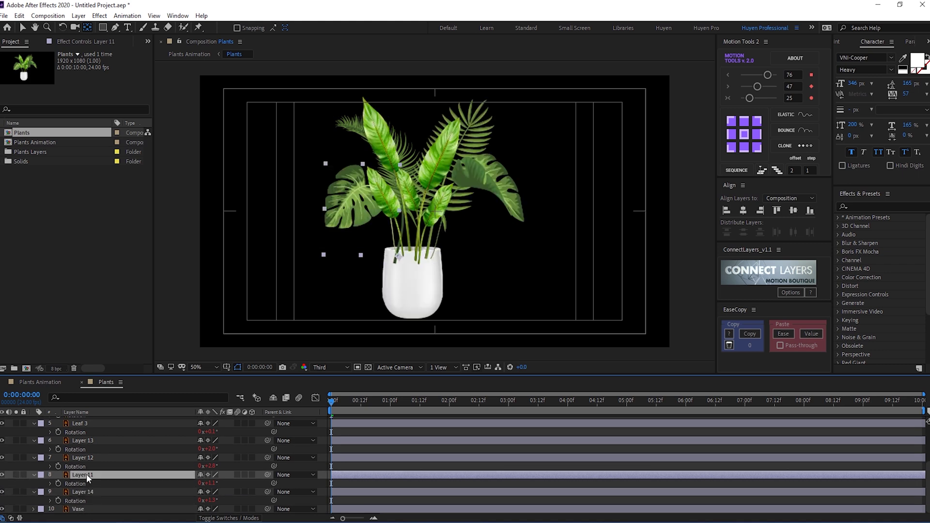
left_click(17, 474)
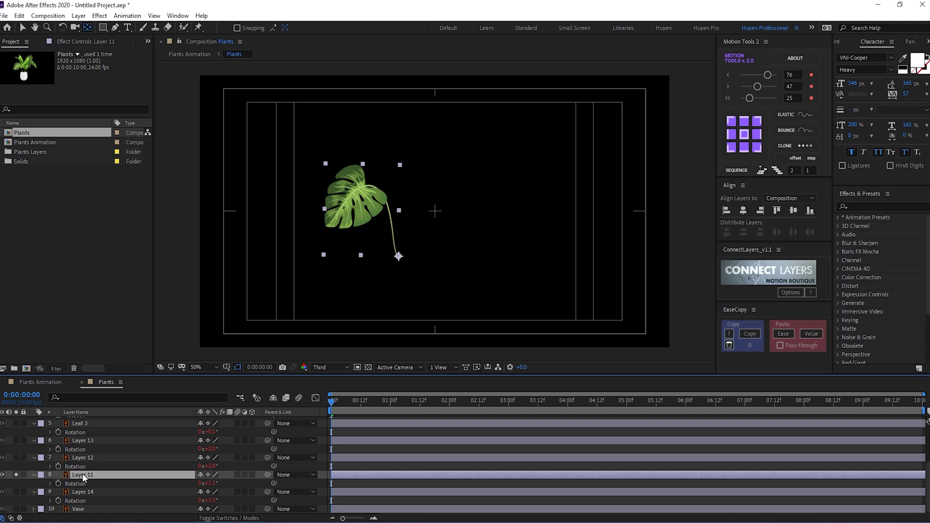
left_click(50, 483)
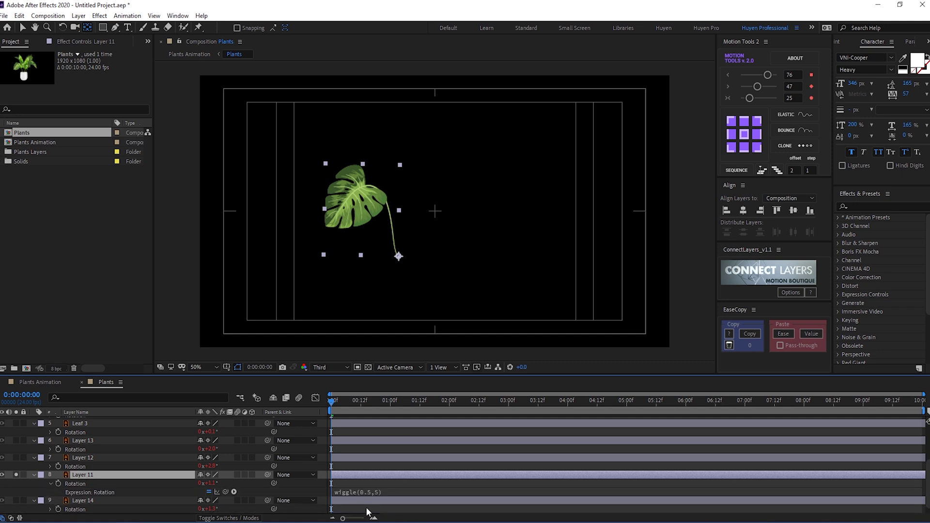
left_click(378, 492)
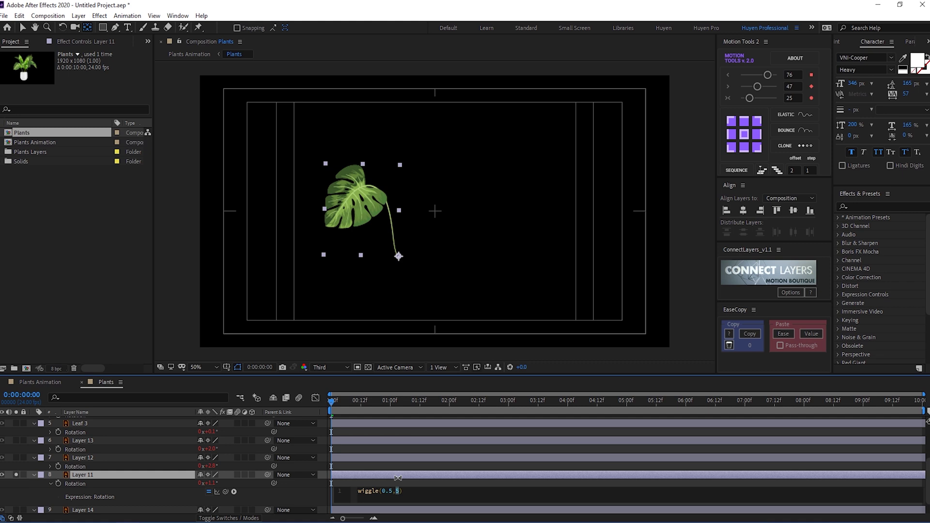
left_click(396, 477)
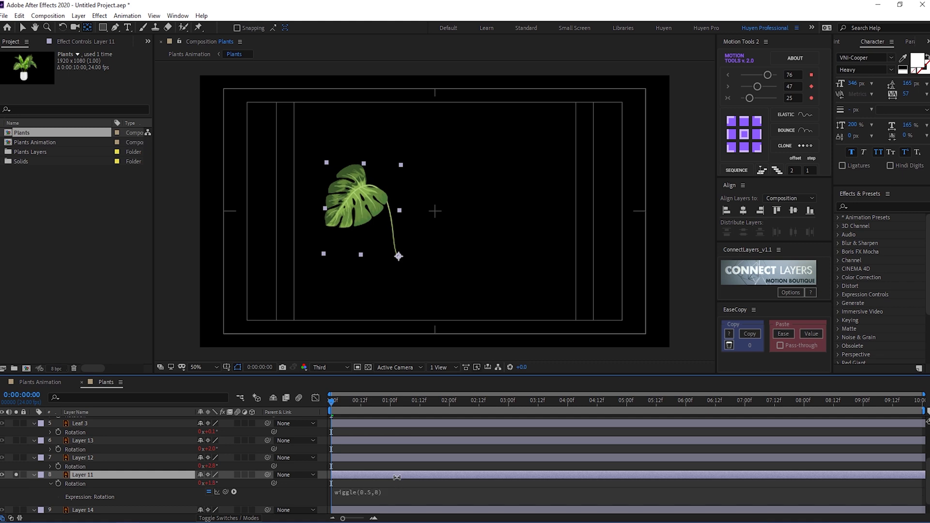
left_click(33, 477)
Step: Set Layer 13's rotation wiggle amount to 10
left_click(502, 191)
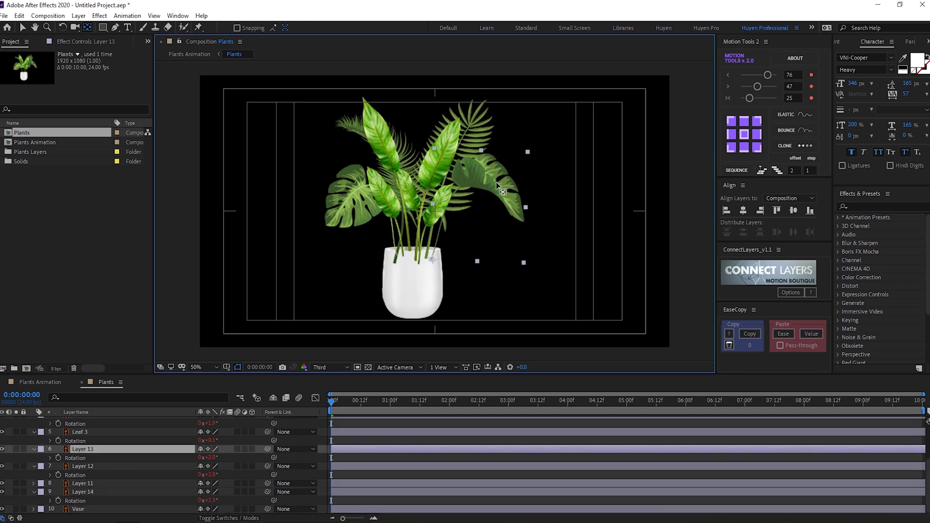
left_click(50, 458)
left_click(397, 463)
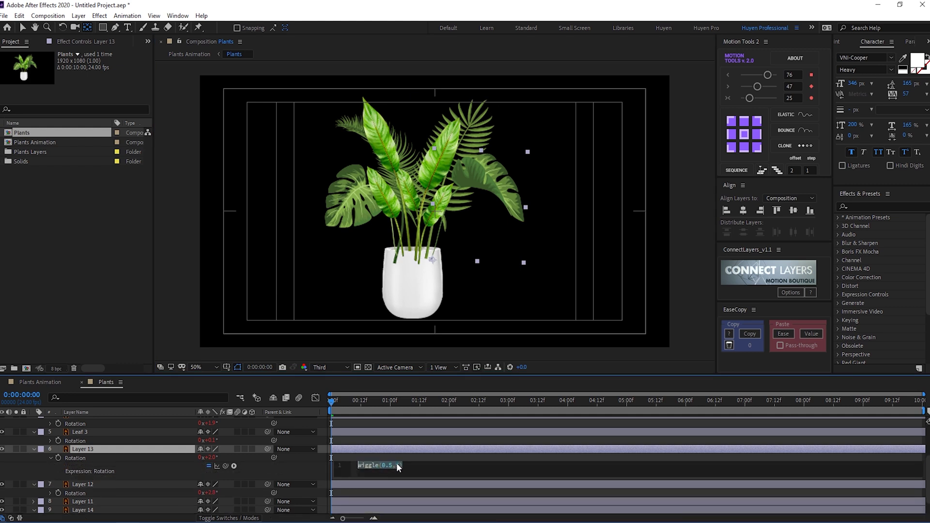
left_click(385, 426)
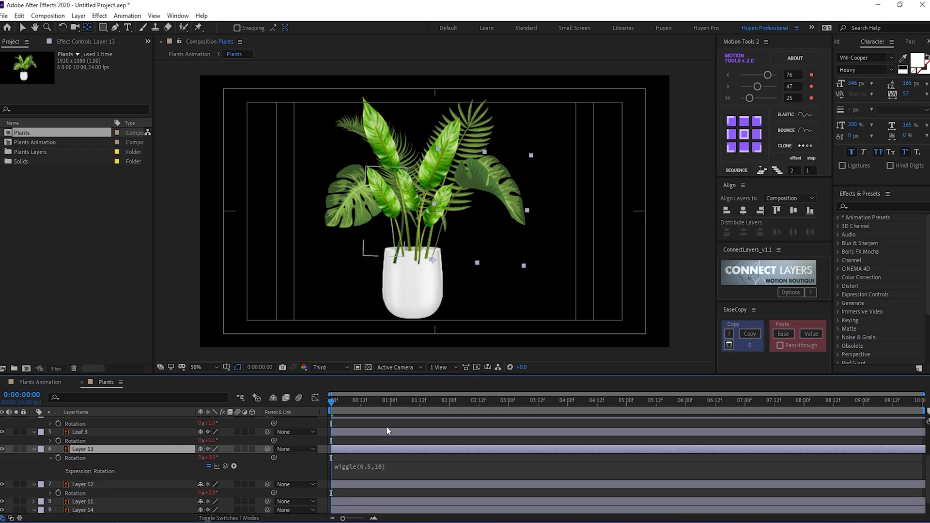
Step: Change Layer 14's fern rotation expression to wiggle(0.5,7)
left_click(348, 125)
left_click(16, 510)
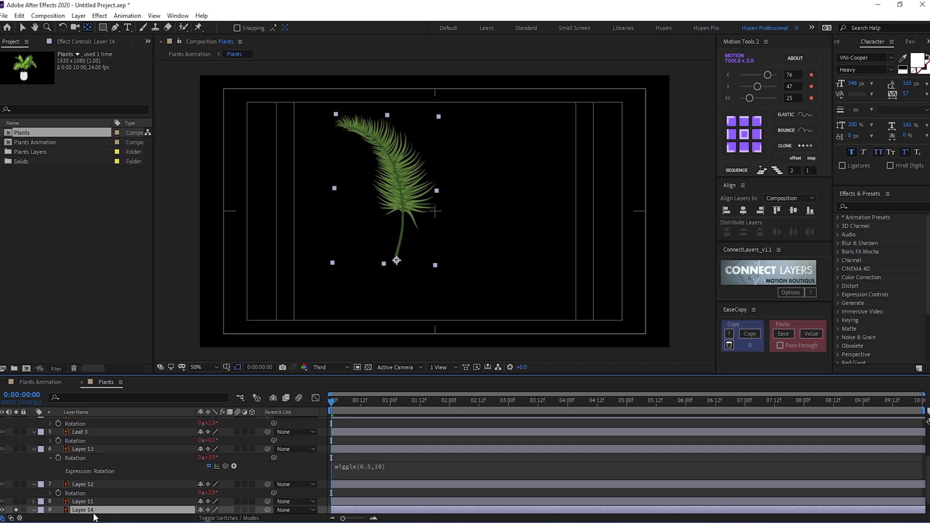
scroll(97, 518, "down", 1)
left_click(51, 502)
left_click(378, 509)
double_click(396, 508)
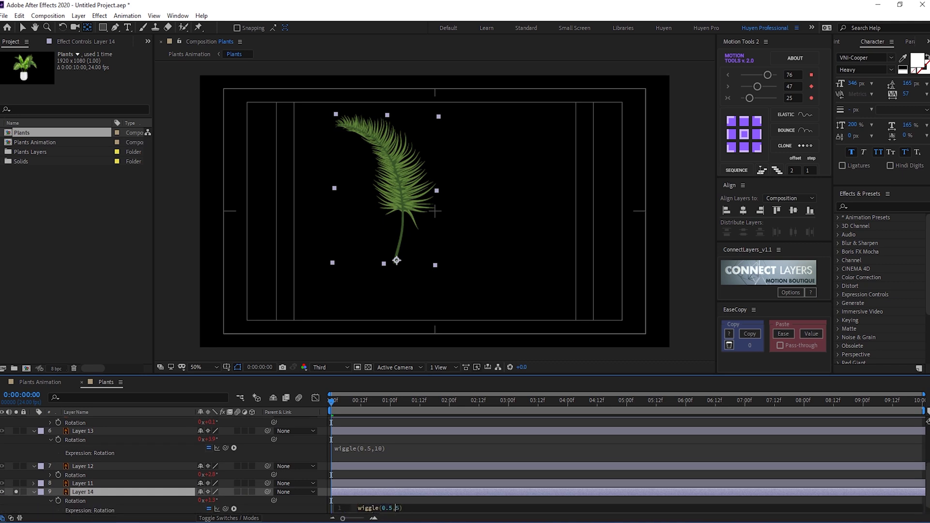
type("7")
key("KP_Enter")
scroll(33, 495, "up", 1)
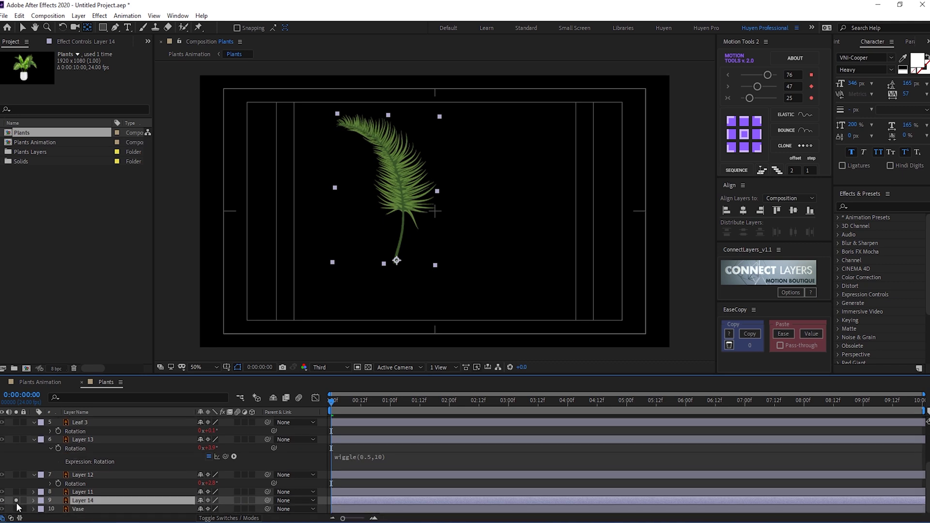
left_click(16, 501)
scroll(108, 501, "up", 5)
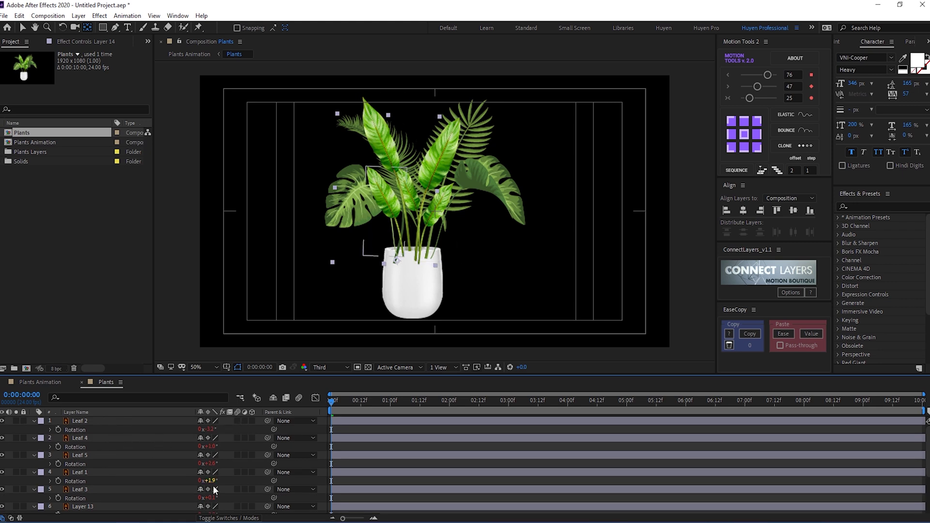
scroll(216, 496, "down", 3)
scroll(215, 496, "down", 3)
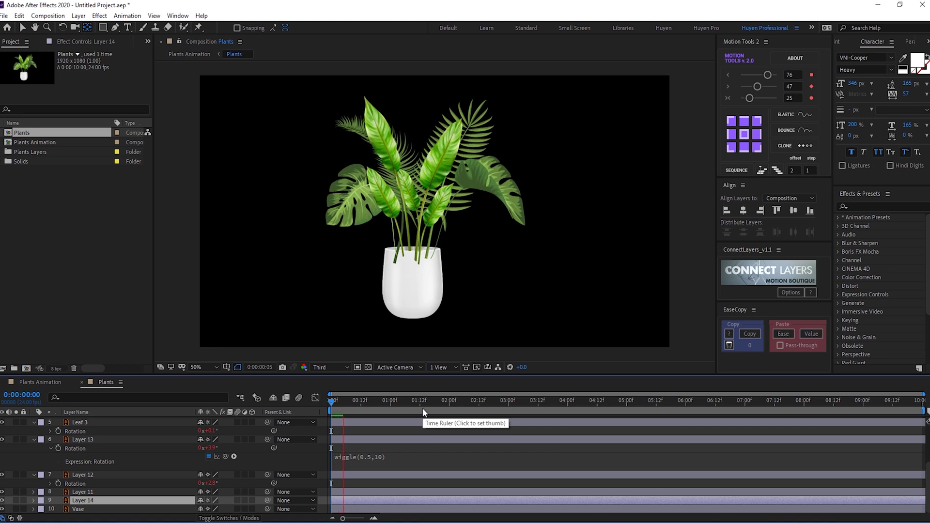
left_click_drag(329, 402, 385, 408)
key("space")
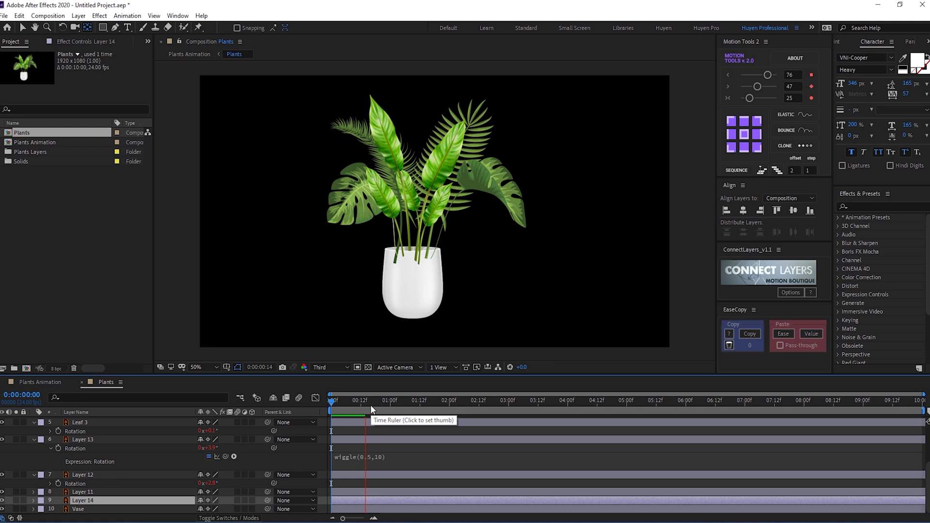
left_click_drag(392, 401, 450, 407)
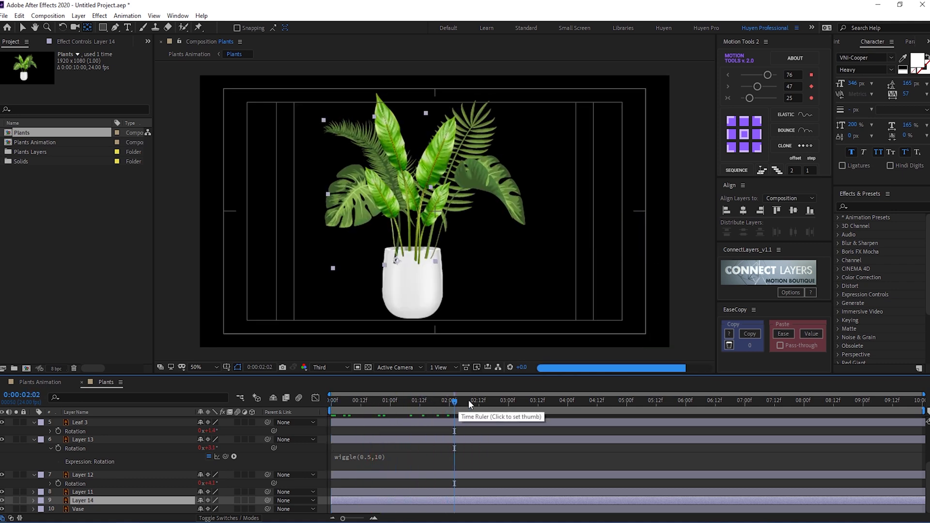
left_click_drag(461, 400, 320, 402)
key("space")
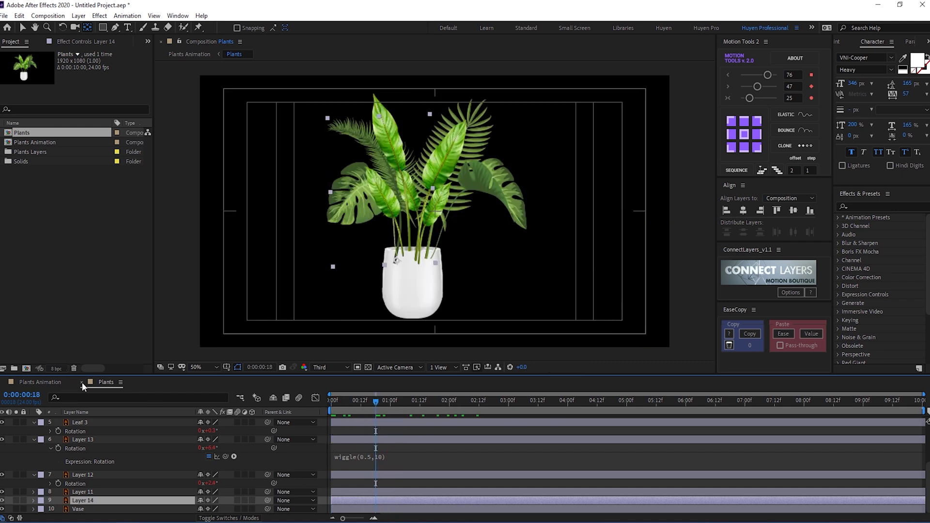
scroll(96, 485, "up", 3)
Step: Pre-compose the leaf layers into 'Leves' with Move all attributes, then return to Plants
key("ctrl+a")
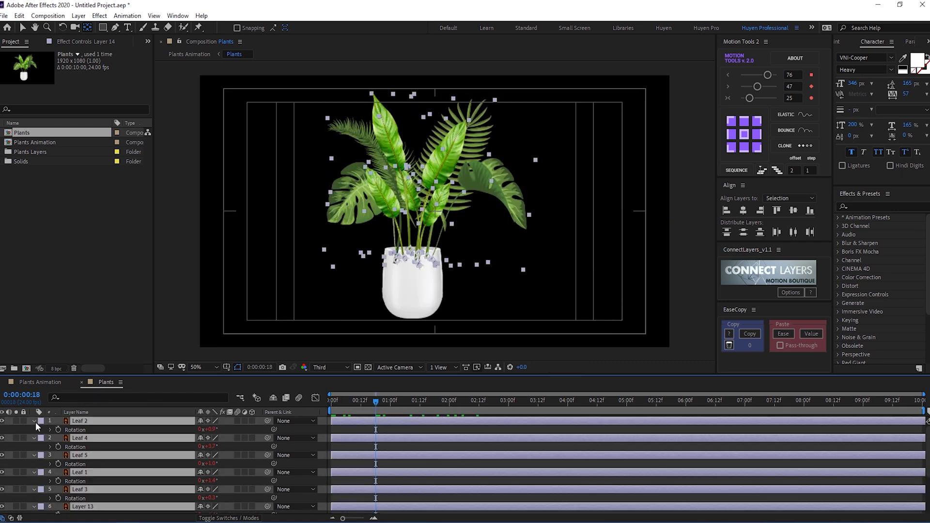
left_click(35, 422)
right_click(99, 424)
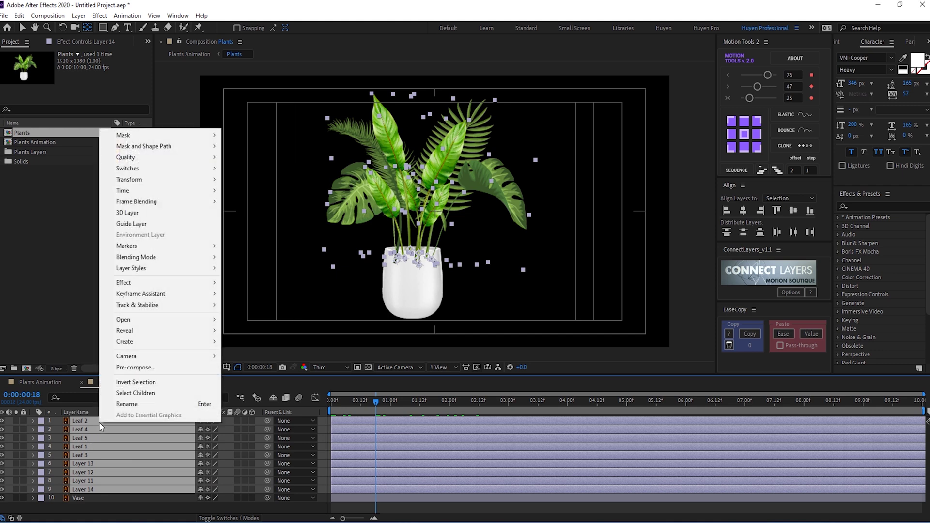
left_click(124, 372)
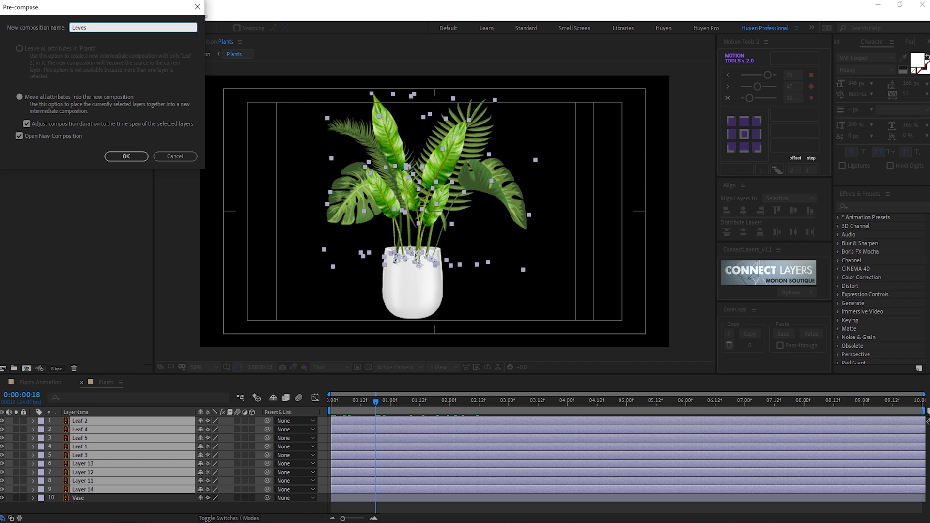
left_click_drag(61, 10, 100, 76)
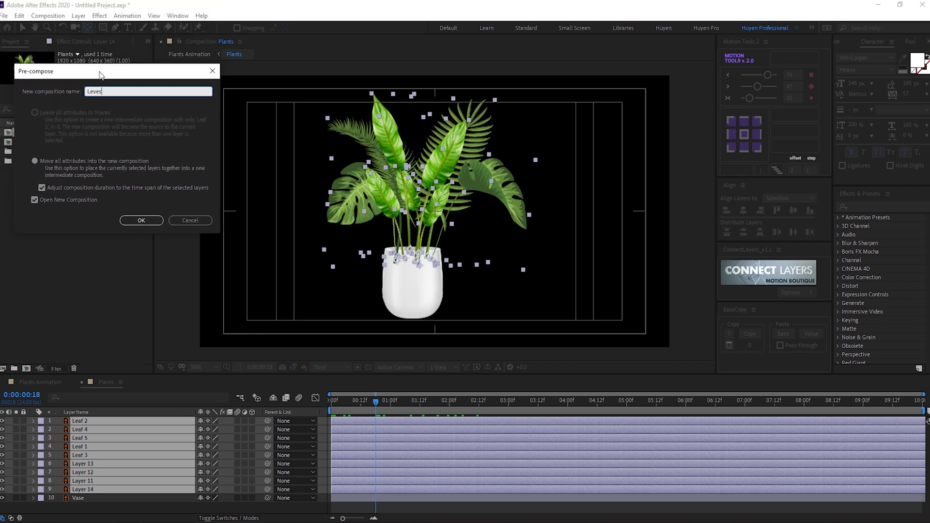
left_click(36, 162)
left_click(132, 222)
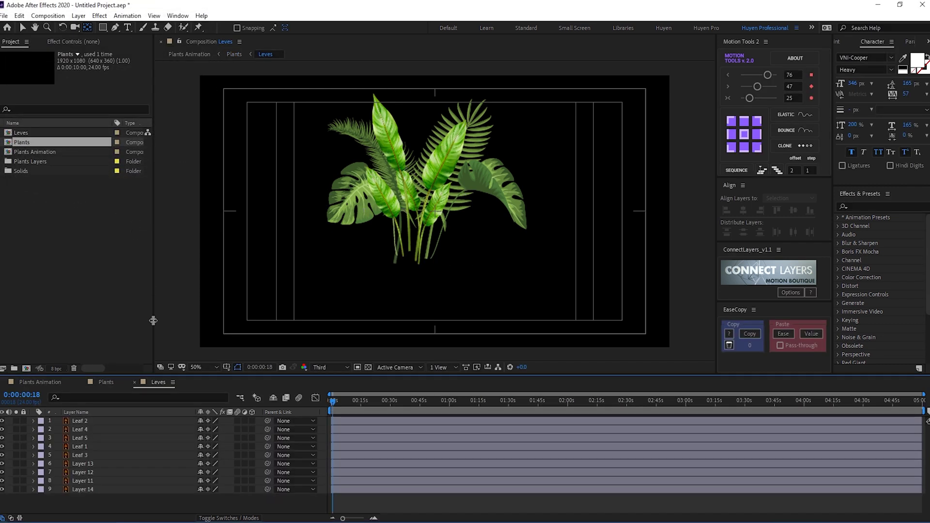
left_click(135, 383)
left_click(91, 429)
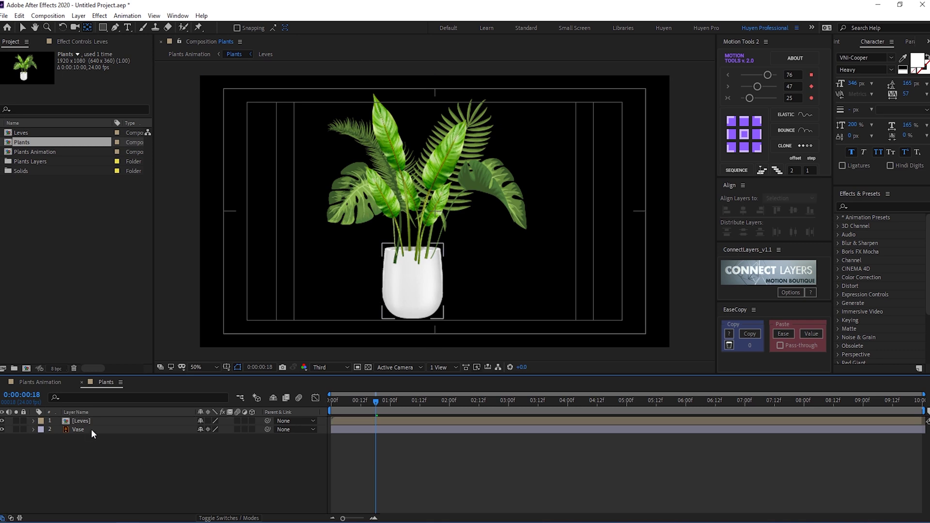
Step: Pen-draw a closed shape around the leaves, with a curved top edge
left_click(108, 458)
left_click(114, 28)
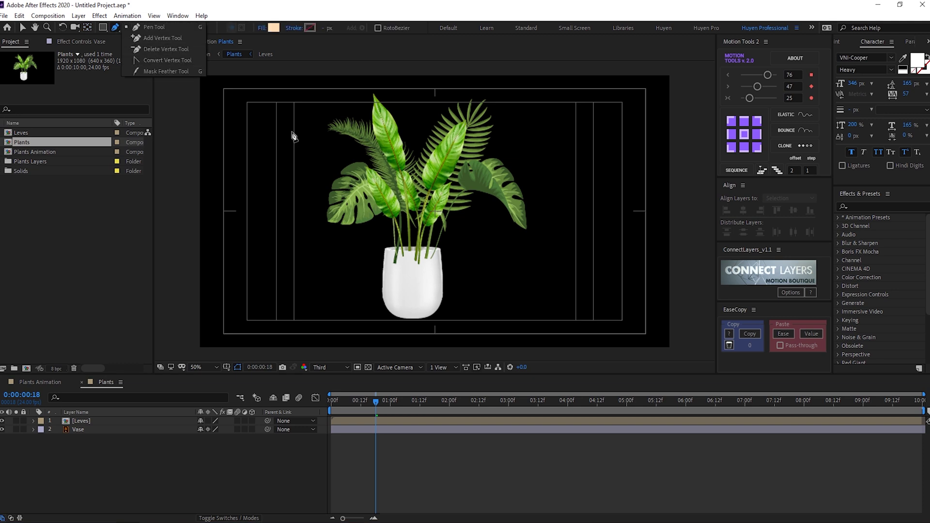
left_click(263, 79)
left_click(229, 169)
left_click(234, 211)
left_click(247, 252)
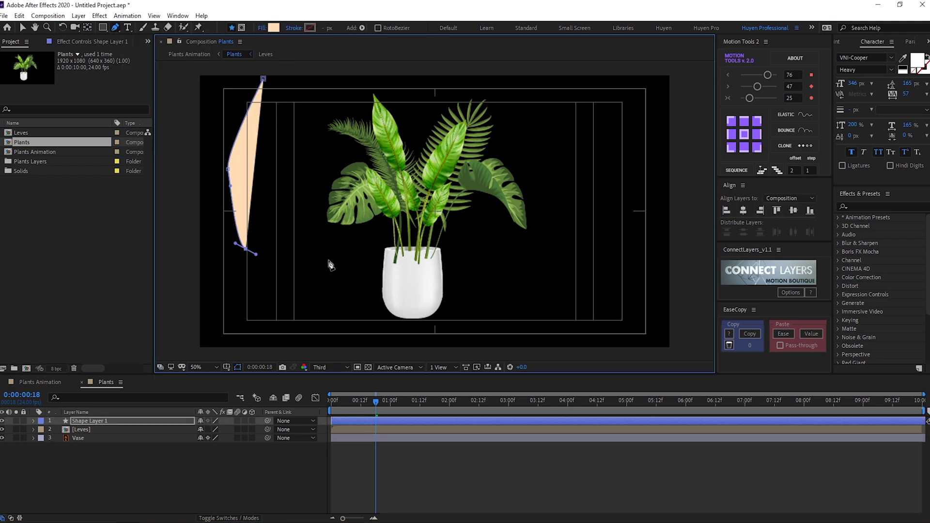
left_click(329, 259)
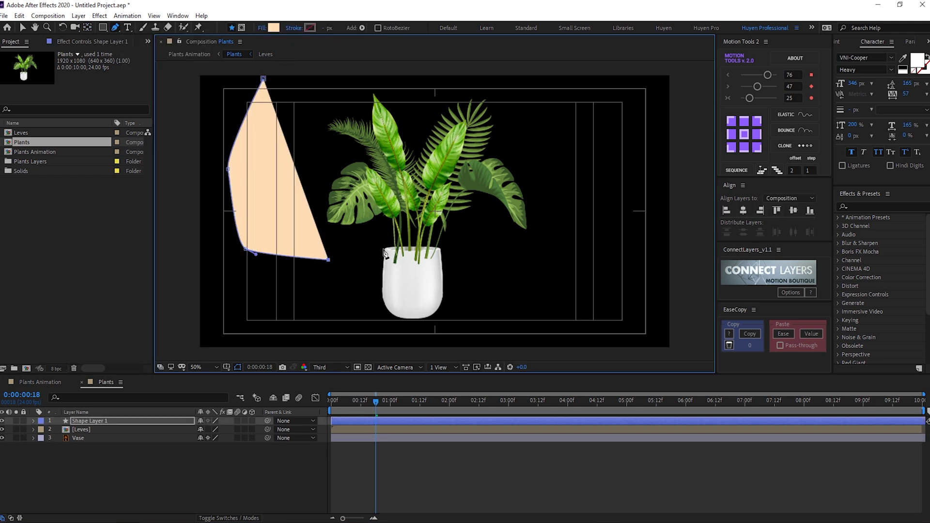
left_click(440, 249)
left_click(536, 253)
left_click(578, 168)
left_click(548, 85)
left_click(468, 71)
left_click_drag(378, 65, 339, 68)
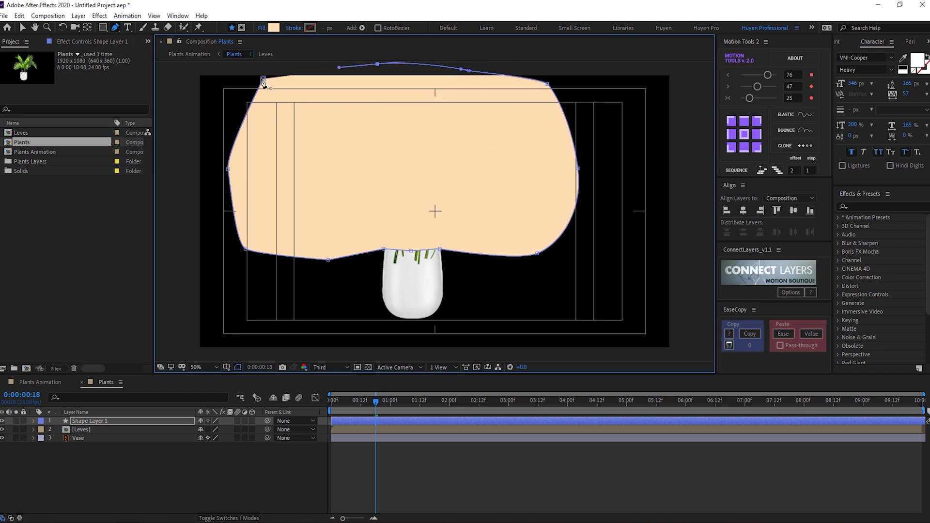
left_click(263, 80)
Step: Rename the new shape layer 'Mask of Leves' and hide it
left_click(103, 420)
type("Mask of Leves")
key("Return")
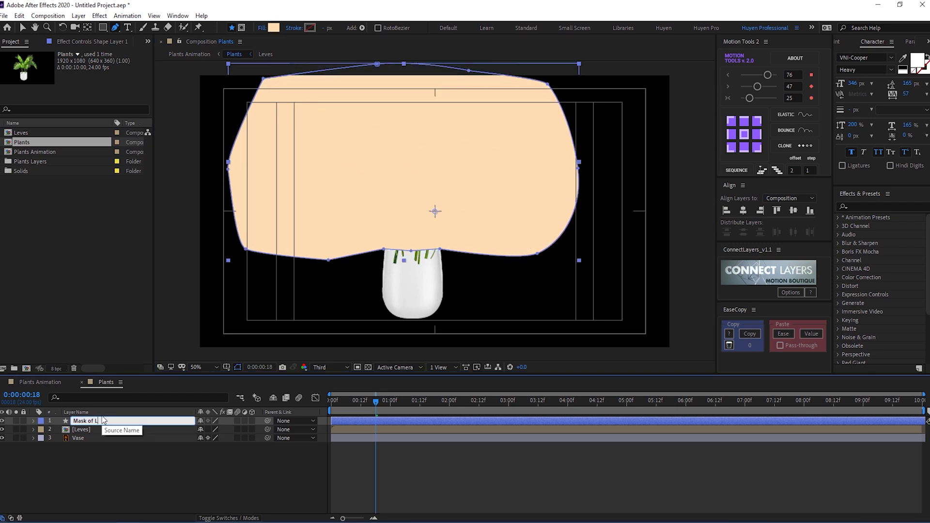
key("Return")
left_click(3, 421)
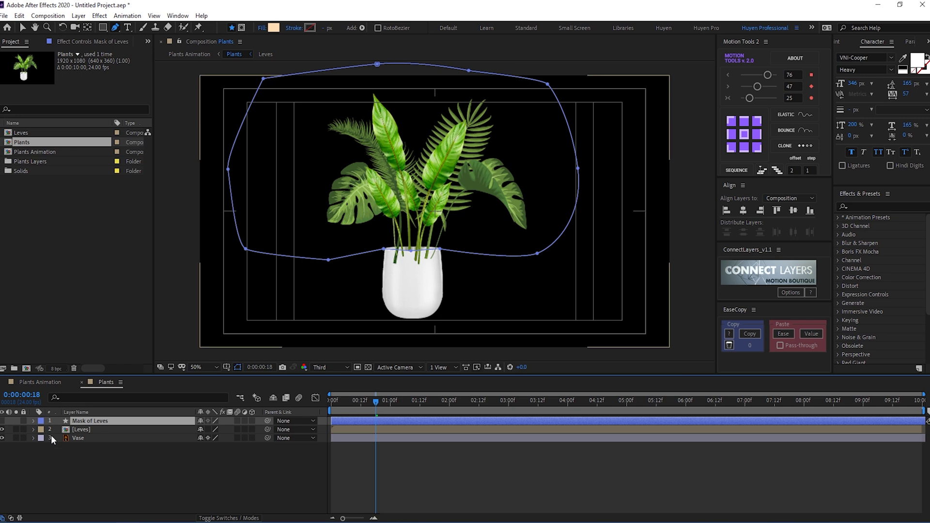
Step: Set the Leves layer's track matte to Alpha Matte using Mask of Leves
left_click(111, 429)
left_click(230, 518)
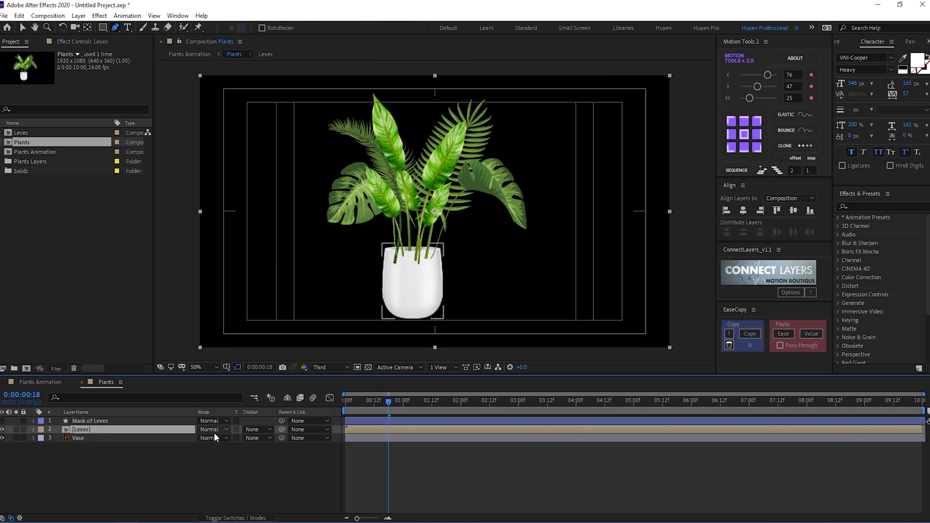
left_click(252, 428)
left_click(272, 454)
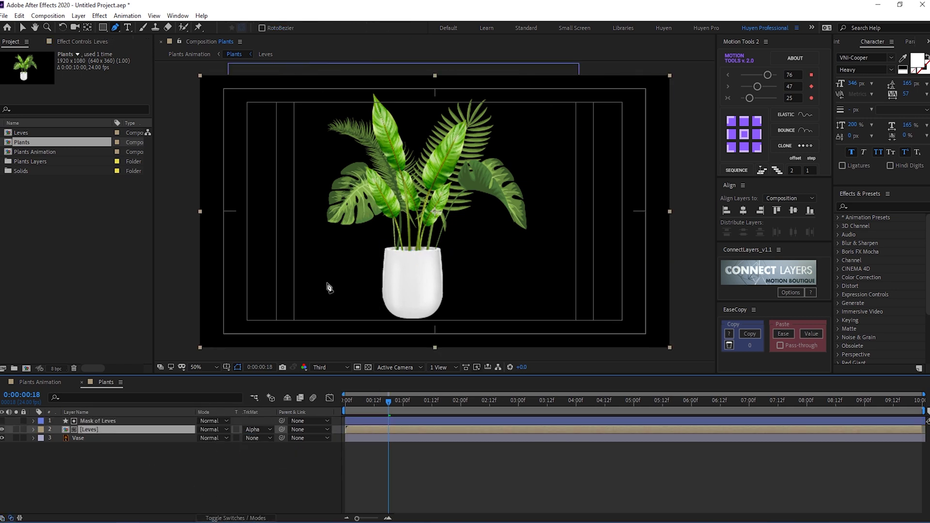
Step: Zoom in on the vase rim and reveal the Mask of Leves path for editing
left_click(35, 421)
key("slash")
key("g")
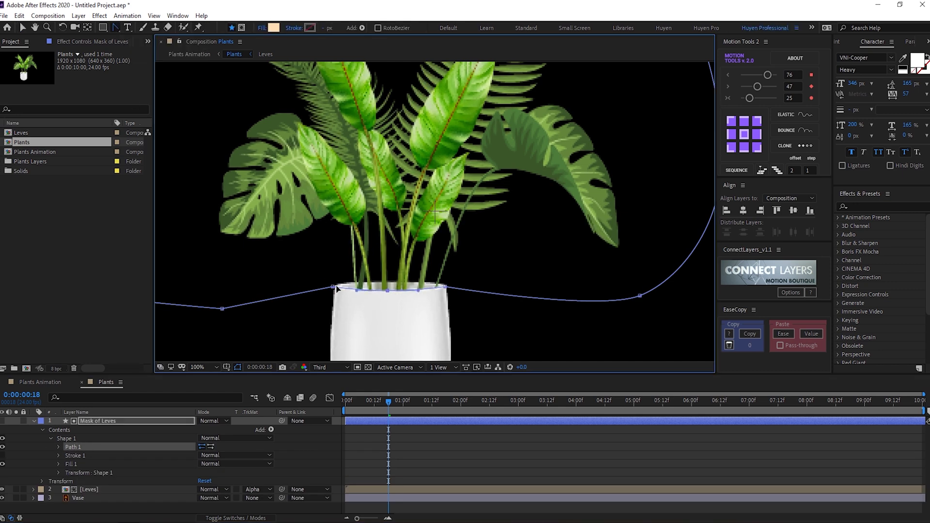
key("v")
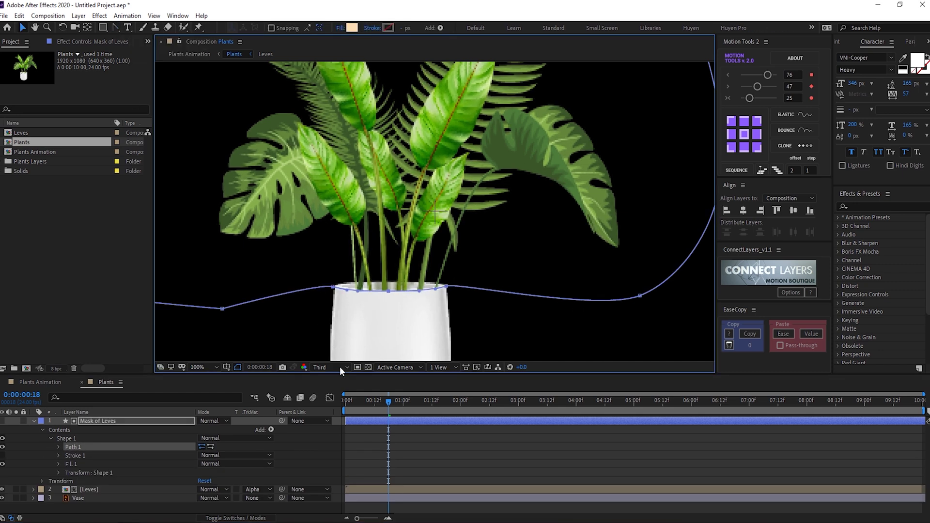
scroll(449, 297, "down", 2)
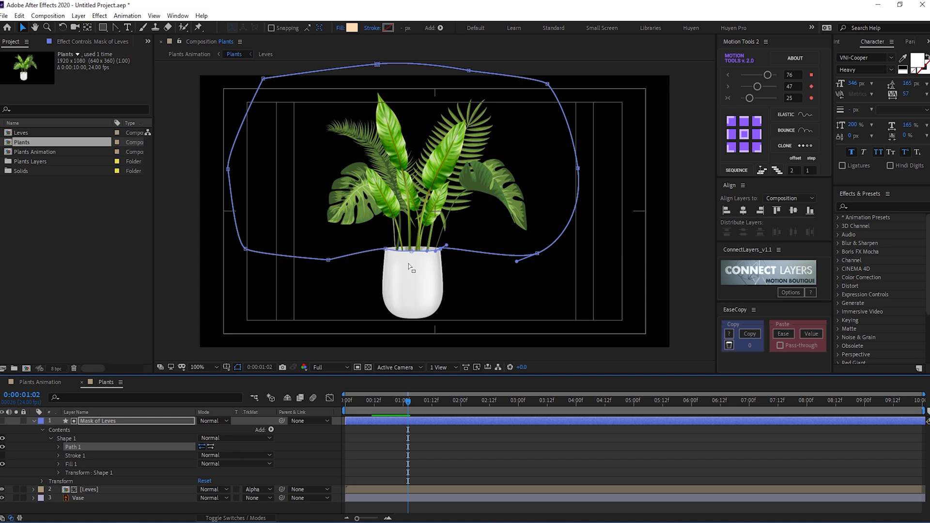
Step: In Plants Animation, duplicate the Plants layer and flip the copy vertically
left_click(40, 382)
mouse_move(368, 400)
left_mouse_down()
mouse_move(347, 408)
mouse_move(366, 404)
left_mouse_up()
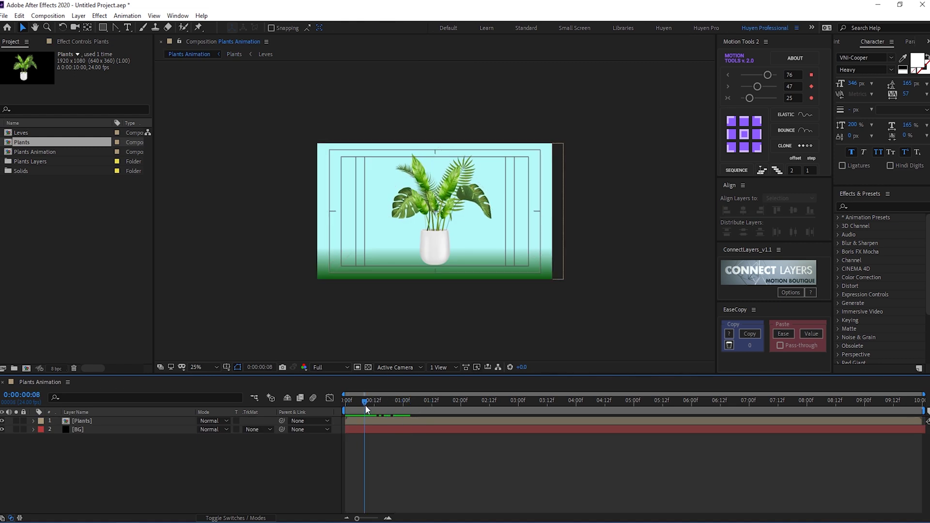
left_click(124, 420)
key("ctrl+d")
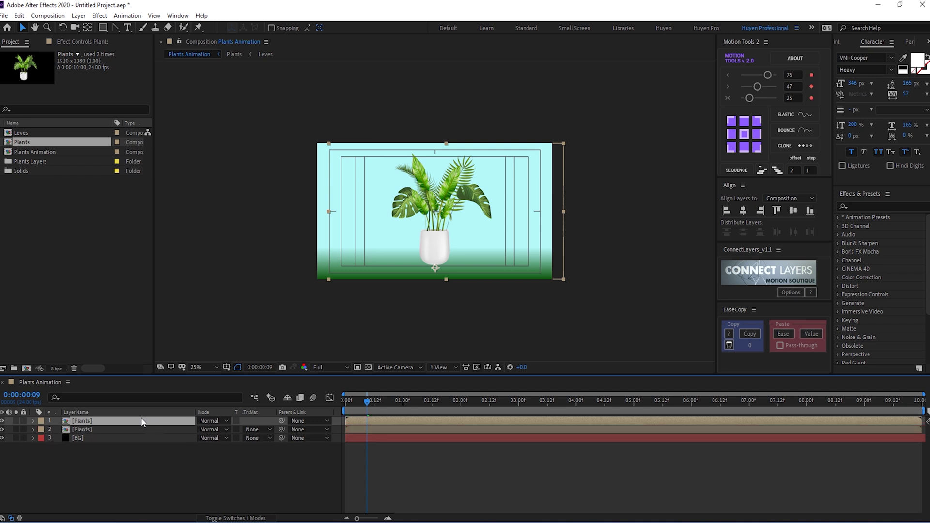
right_click(142, 421)
mouse_move(170, 176)
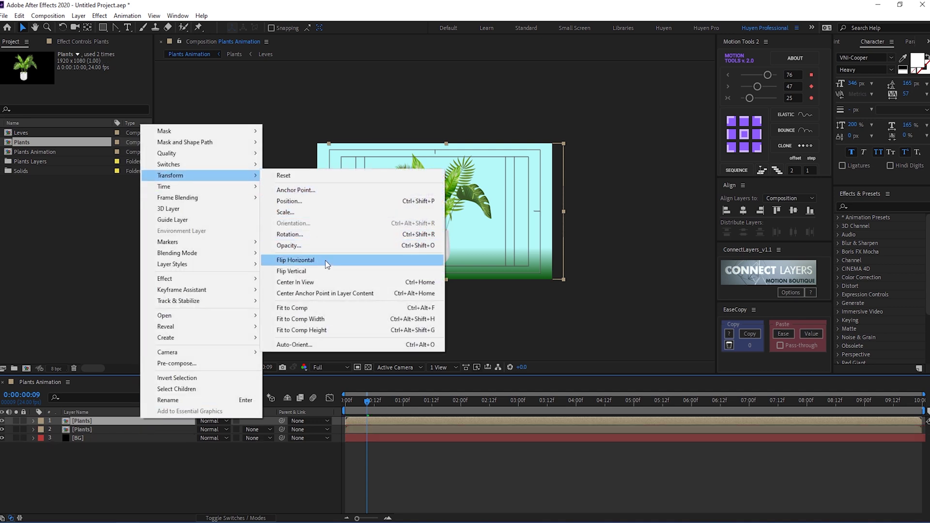
left_click(320, 271)
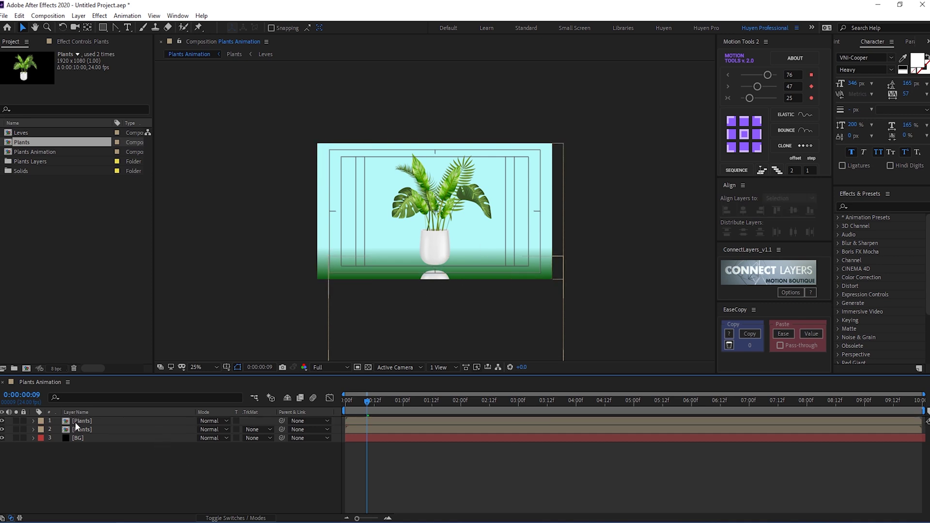
Step: Apply Turbulent Displace to the flipped Plants copy
left_click(86, 459)
left_click(89, 420)
key("ctrl+space")
type("tu")
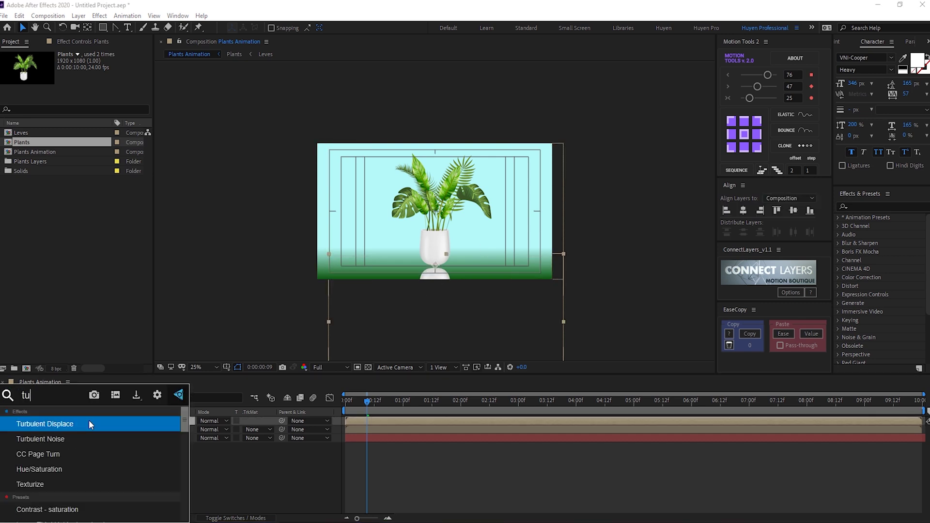
left_click(89, 421)
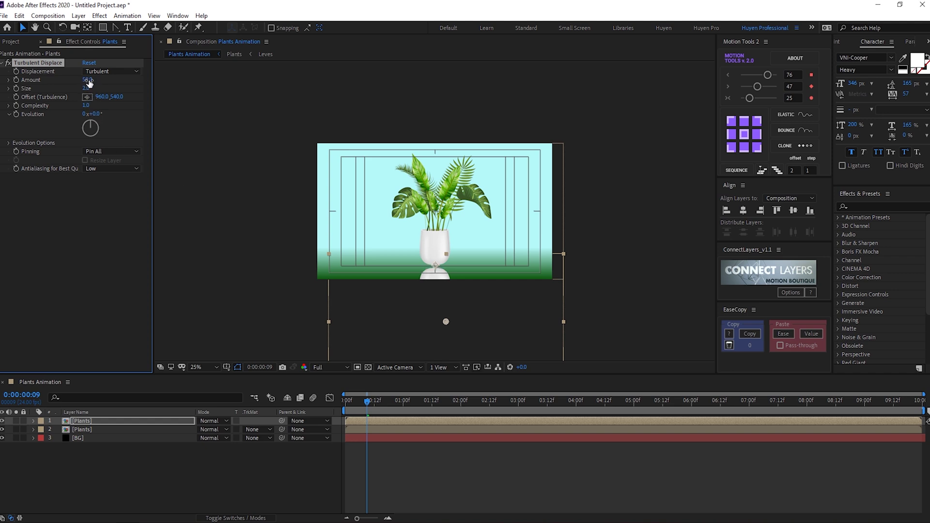
scroll(436, 283, "up", 4)
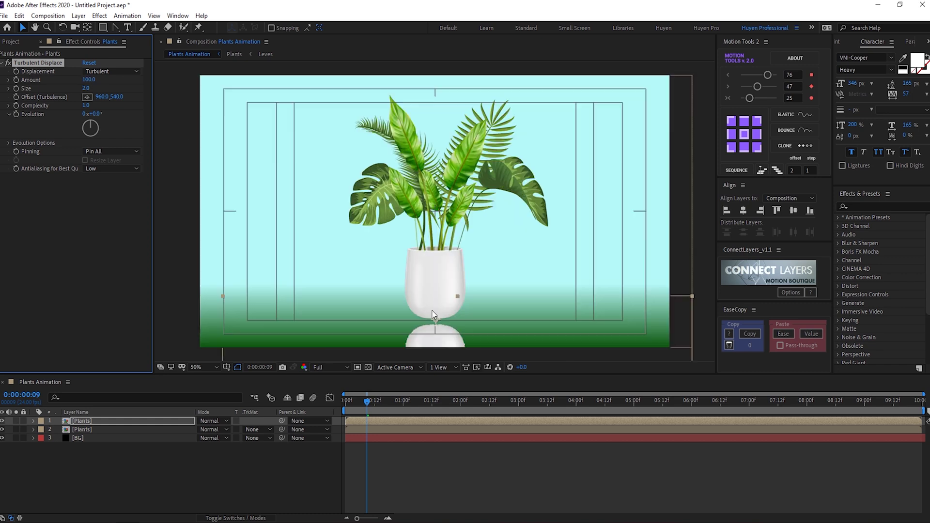
Step: Set the reflection's opacity to 60% and preview from the start, with safe-margin guides off
key("t")
left_click_drag(204, 429, 337, 321)
key("comma")
key("comma")
key("comma")
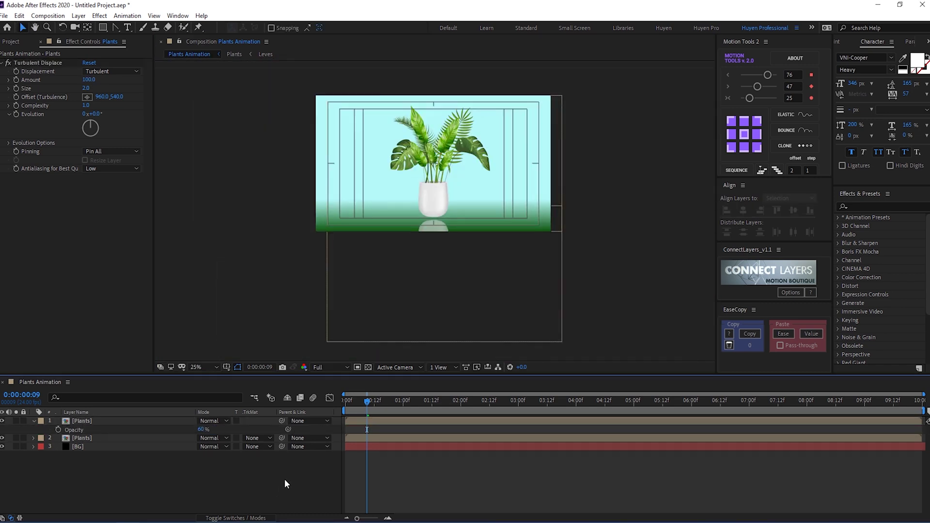
key("Home")
key("space")
left_click(226, 367)
Step: Rename the flipped layer 'Plants Reflection'
left_click(121, 423)
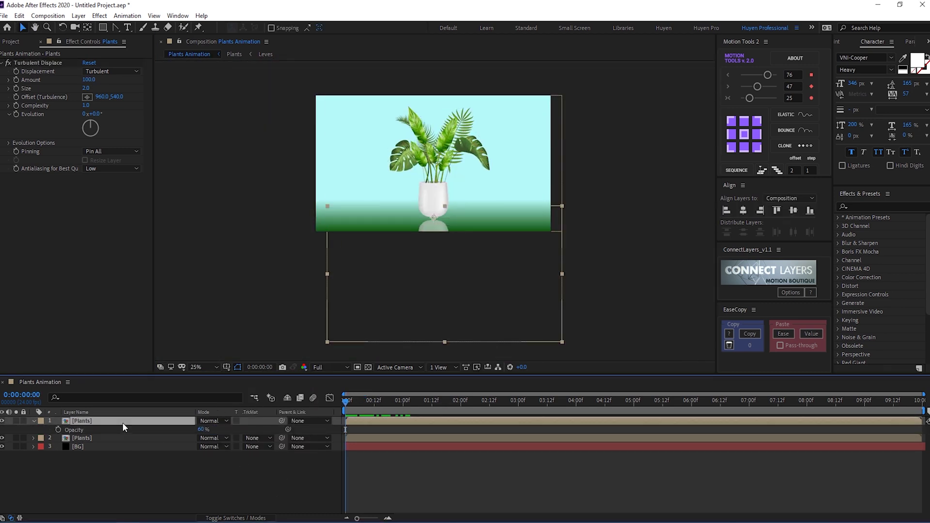
type("Reflec")
key("Return")
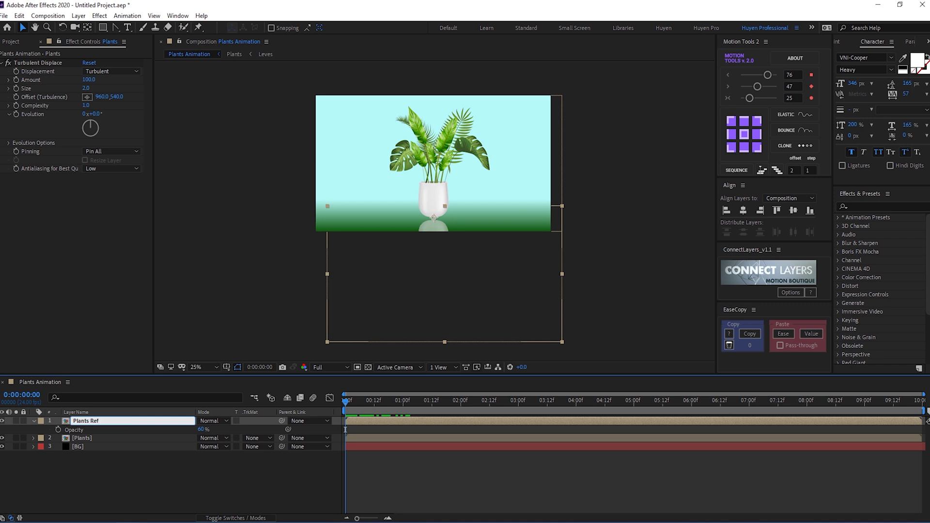
type("tion")
key("Return")
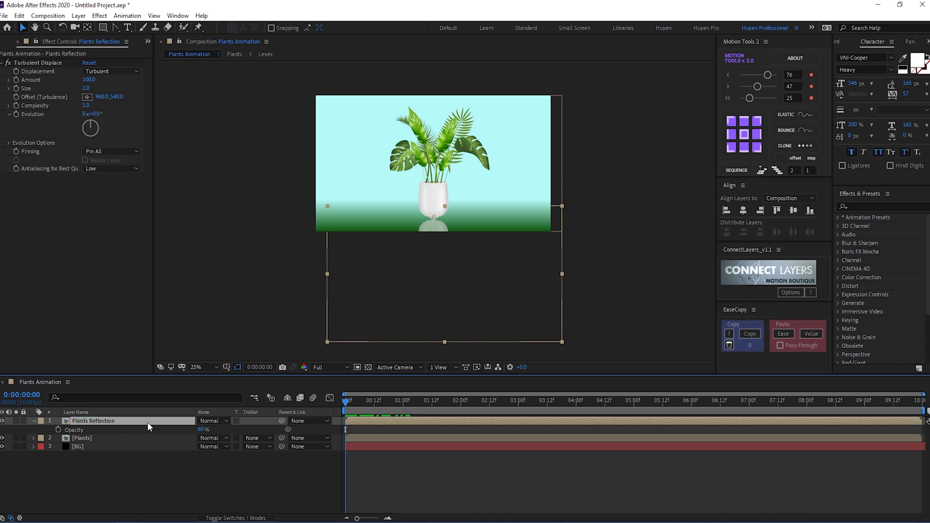
Step: Add a time expression to Turbulent Displace Evolution and scrub ahead to check the ripple
key("period")
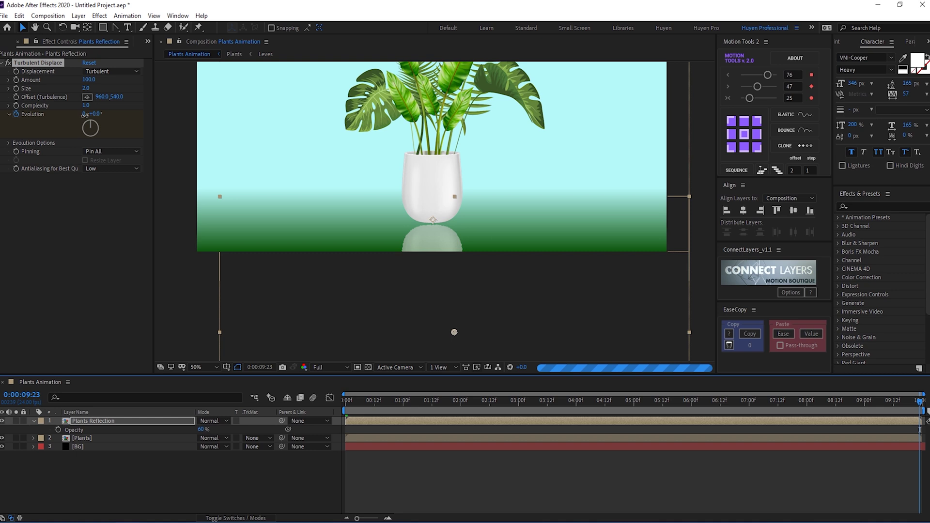
left_click(355, 407)
left_click_drag(355, 409, 621, 401)
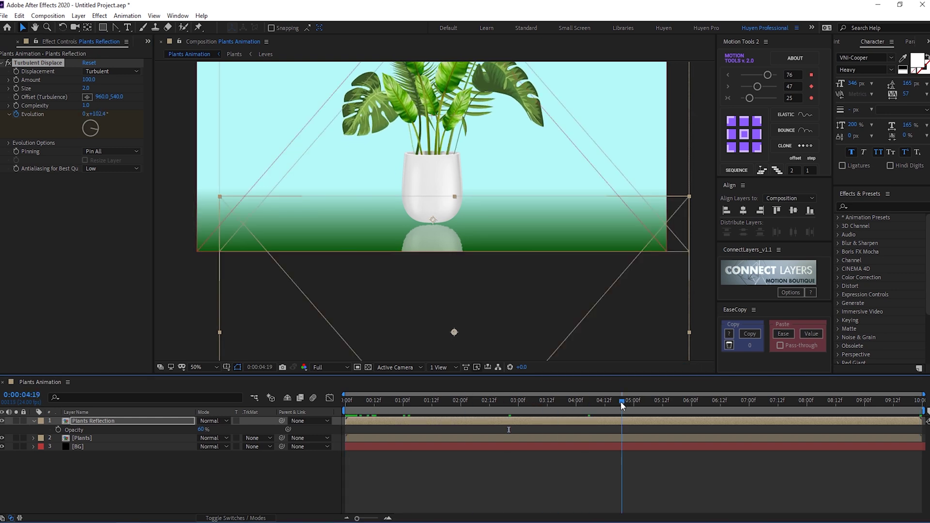
Step: Preview the rippling reflection, then return the playhead to the first frame
key("comma")
key("period")
key("space")
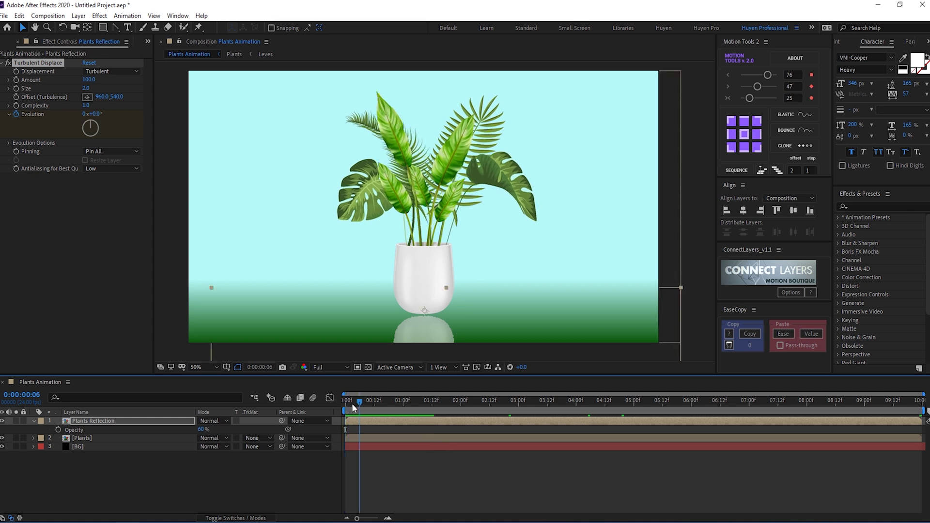
left_click(366, 406)
left_click_drag(363, 407, 339, 403)
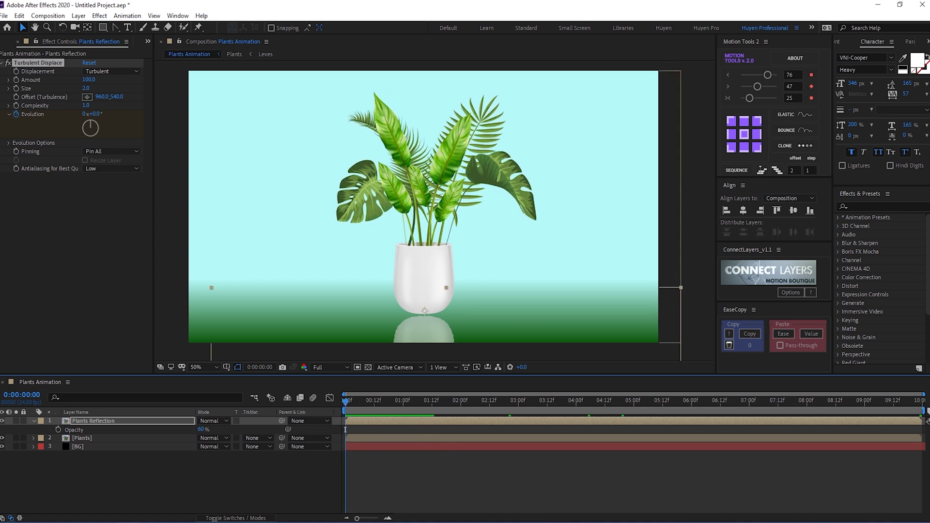